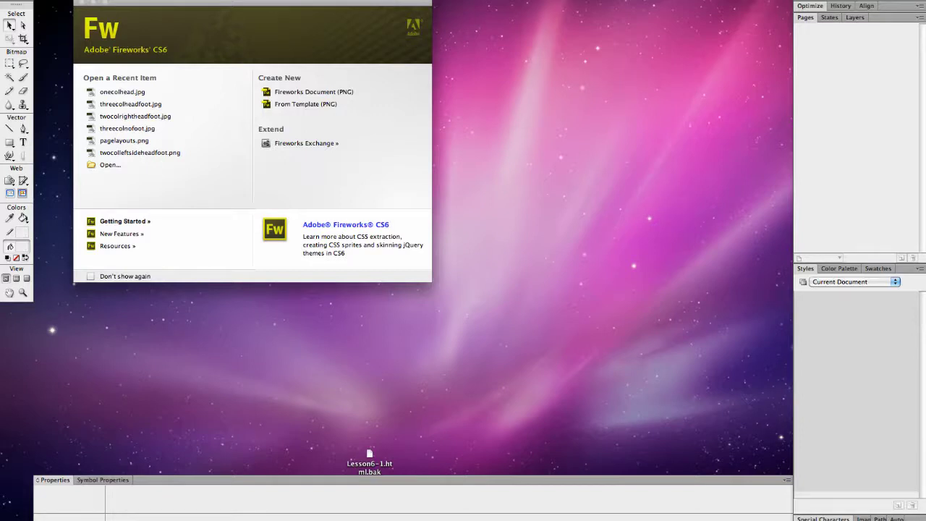
# Hide the Fireworks workspace panels and bring the Chrome browser to the front.
pyautogui.press('F4')
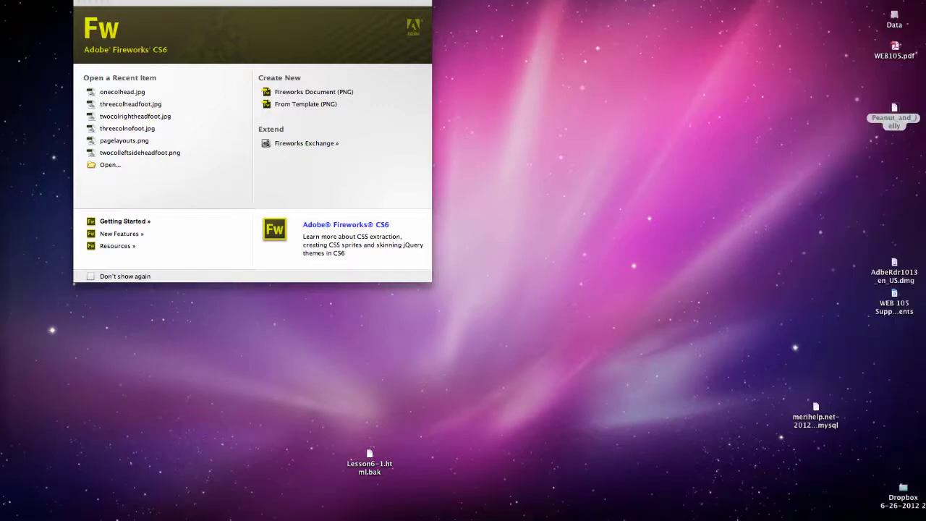
pyautogui.press('super+Tab')
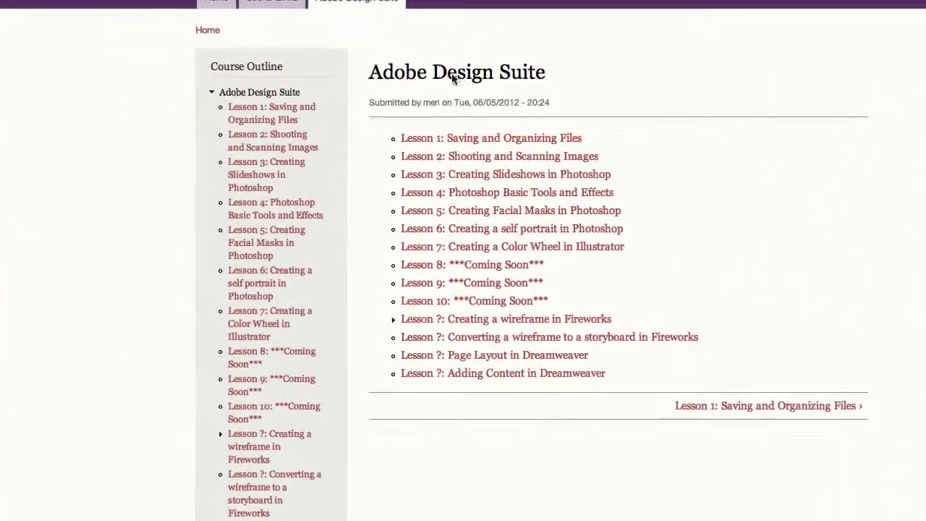
# Scroll through the Adobe Design Suite course page, then switch to and browse the W3Schools site.
pyautogui.scroll(-3, 559, 36)
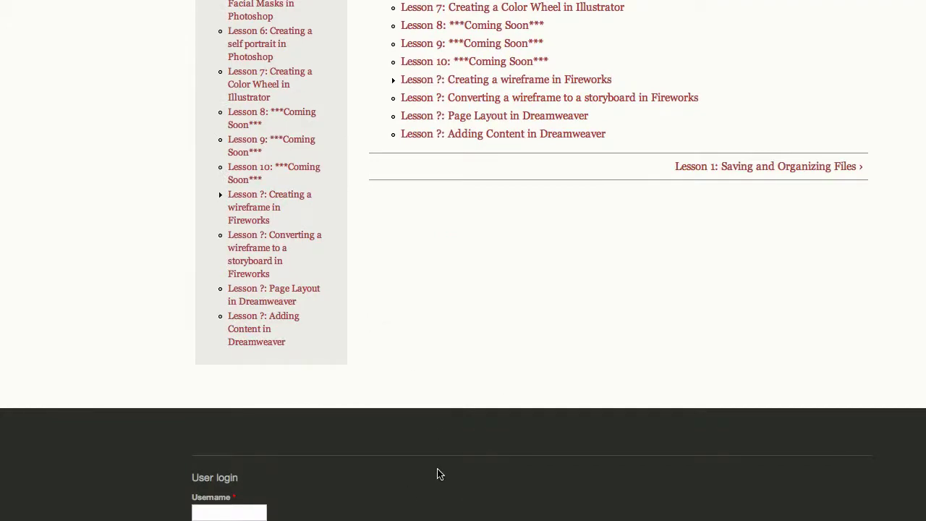
pyautogui.scroll(3, 438, 473)
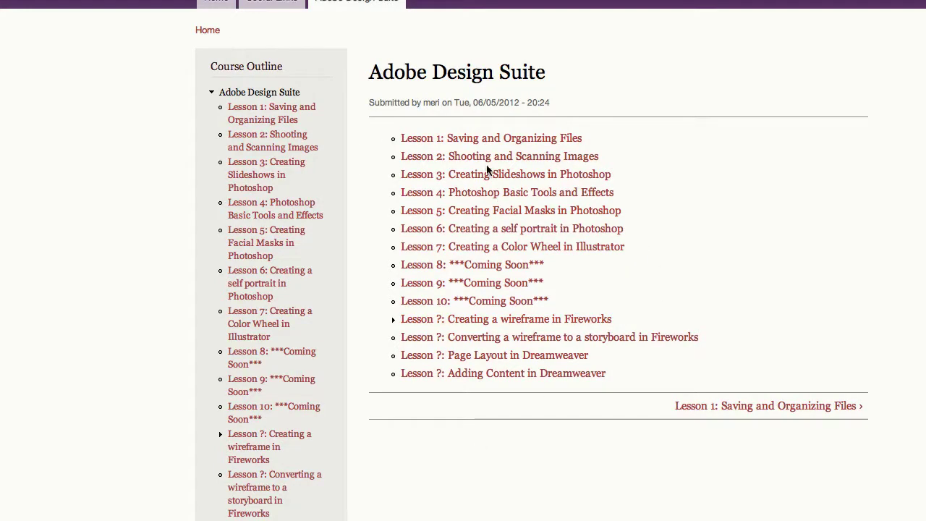
pyautogui.click(340, 12)
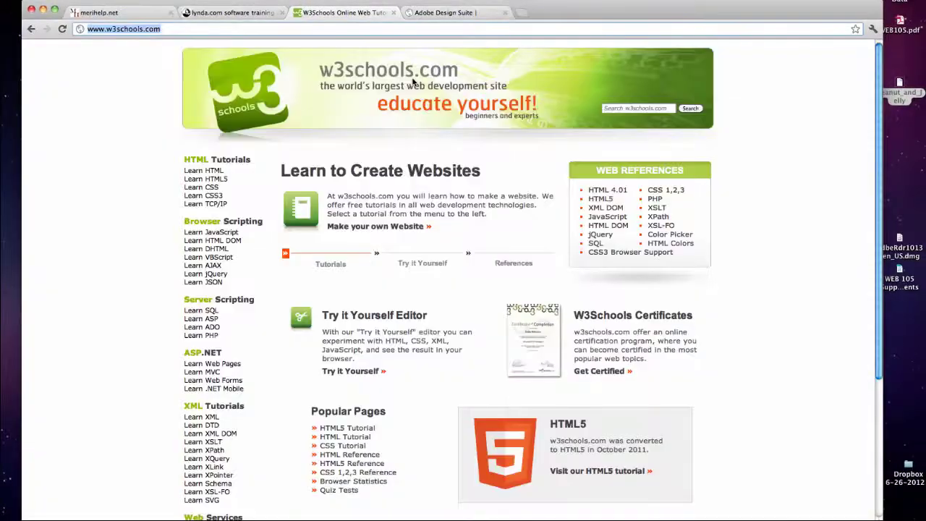
pyautogui.scroll(-5, 566, 80)
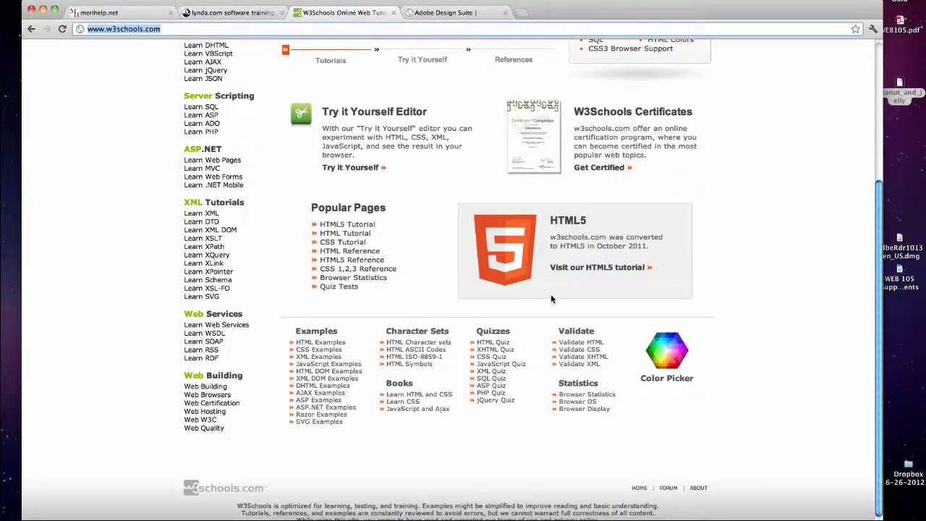
pyautogui.scroll(5, 551, 299)
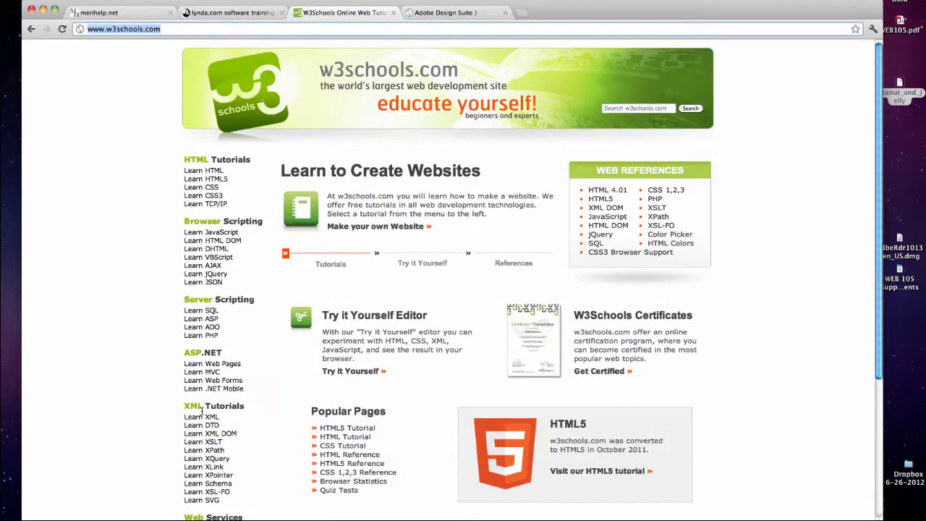
# Switch to the lynda.com member page and scroll through it.
pyautogui.click(232, 13)
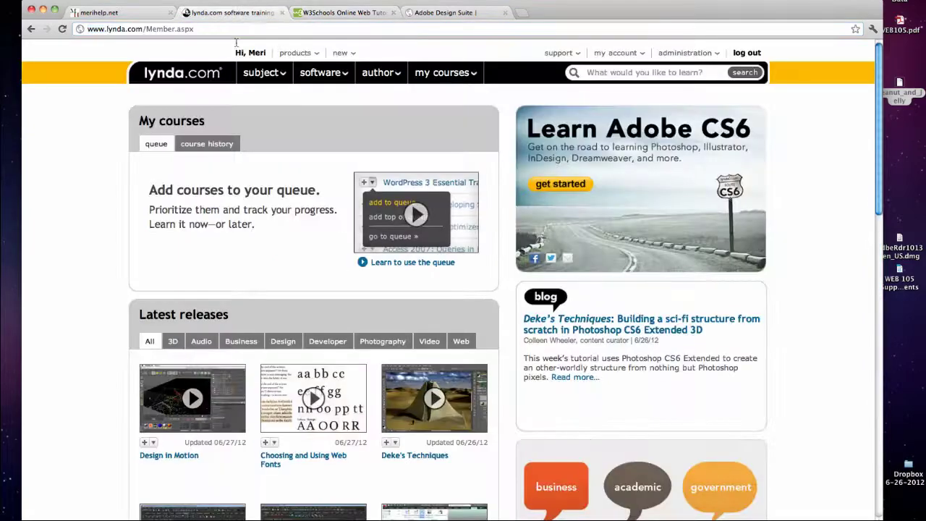
pyautogui.scroll(-15, 590, 211)
pyautogui.scroll(10, 588, 210)
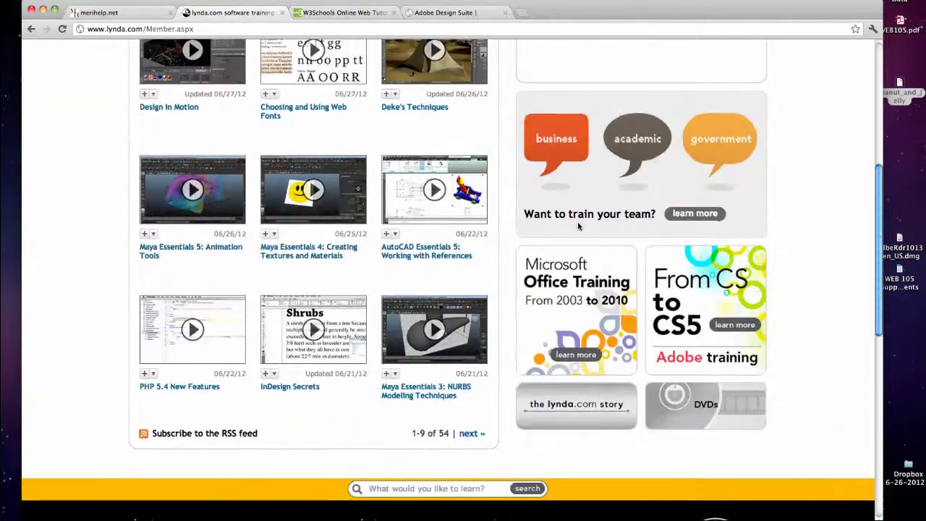
pyautogui.scroll(3, 577, 221)
pyautogui.scroll(4, 578, 221)
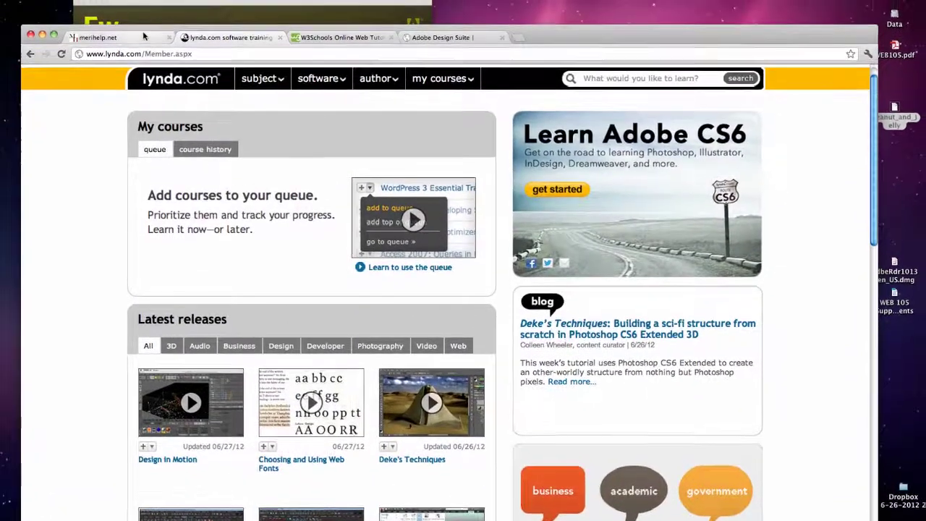
# View the merihelp.net and Adobe Design Suite tabs, then move Chrome aside and hide it.
pyautogui.press('super+1')
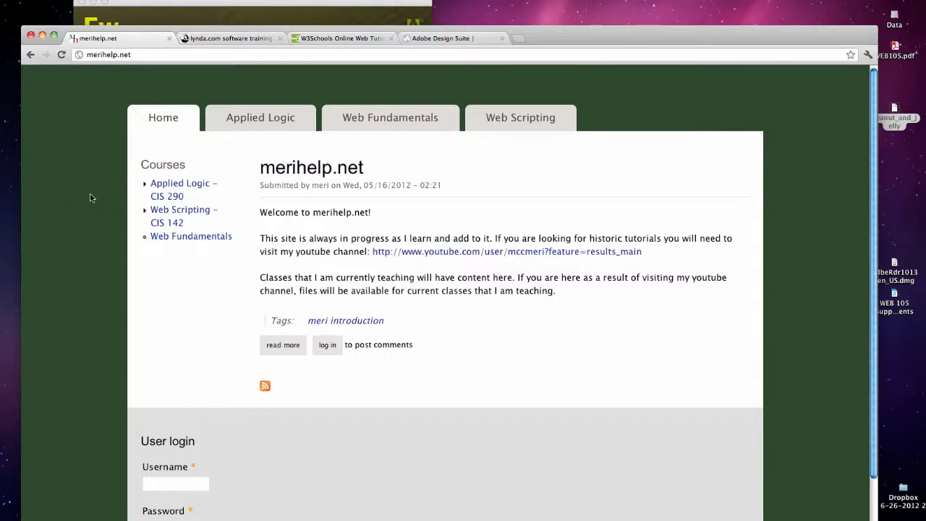
pyautogui.click(486, 41)
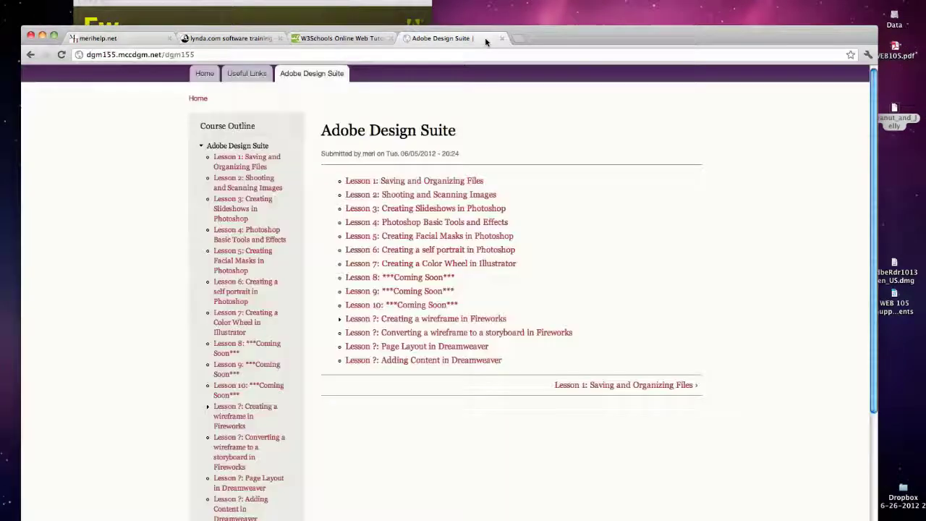
pyautogui.moveTo(571, 35); pyautogui.dragTo(0, 0)
pyautogui.press('super+h')
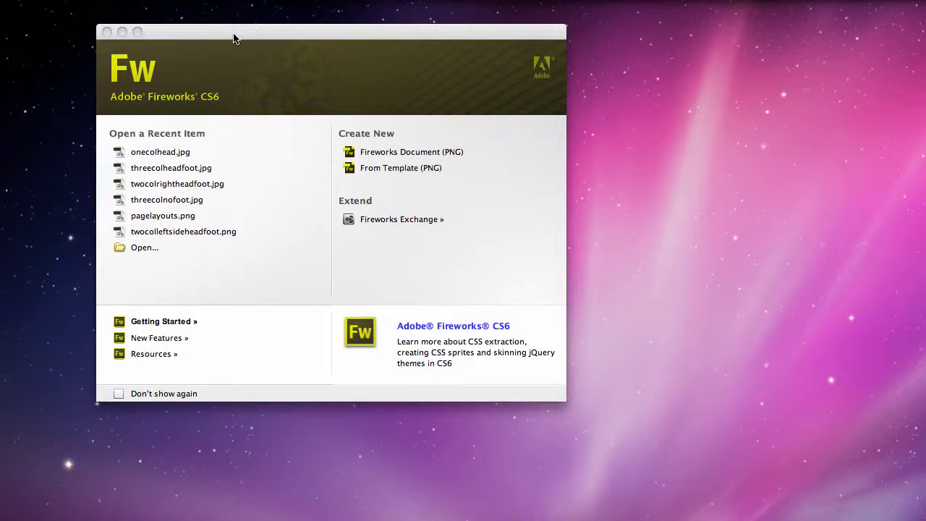
# Create a new 1060 × 1000 px Fireworks document and view it at 66% zoom.
pyautogui.click(385, 154)
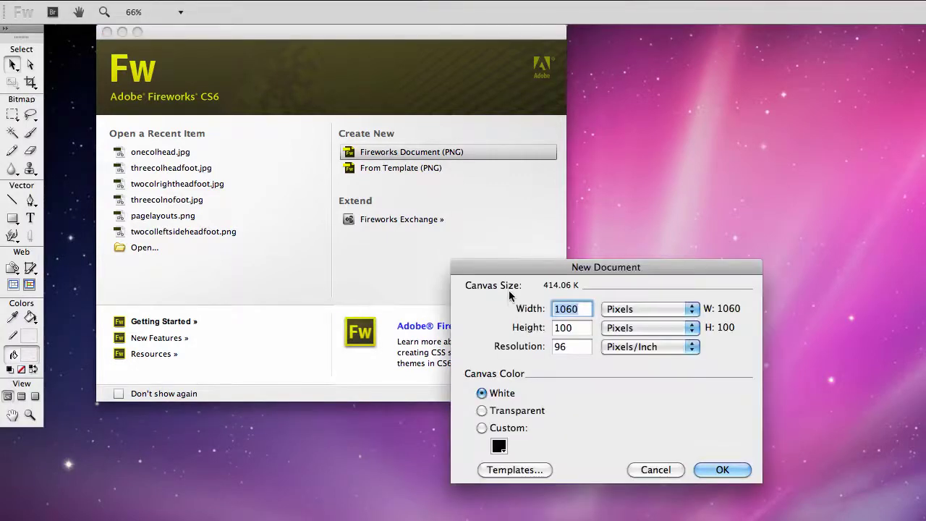
pyautogui.click(572, 328)
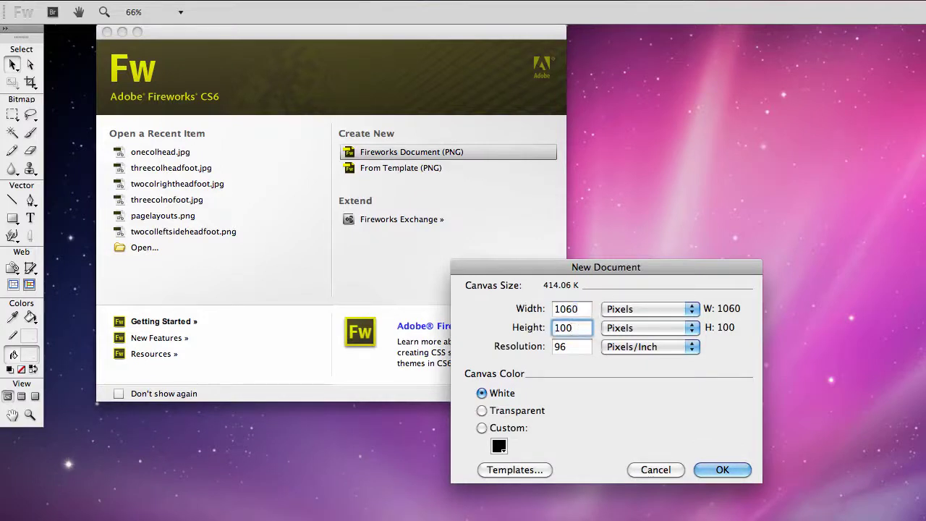
pyautogui.write('0')
pyautogui.click(716, 469)
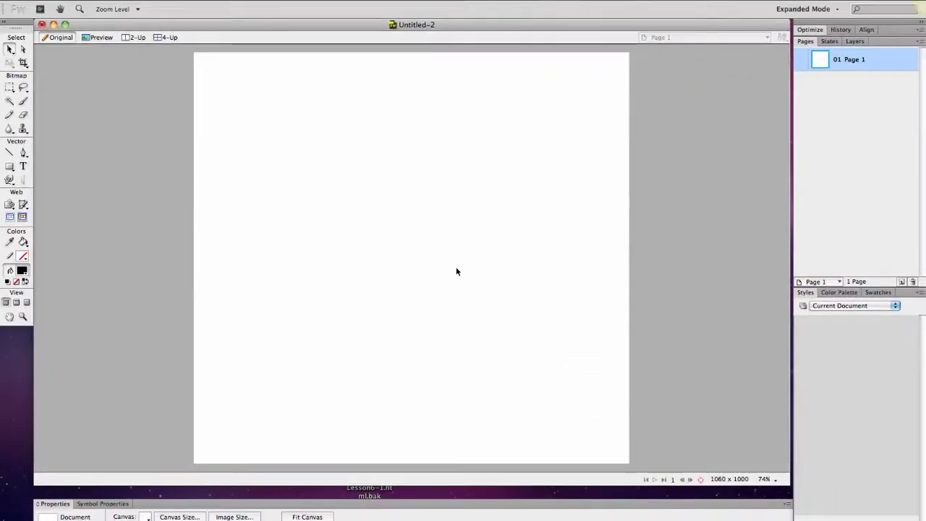
pyautogui.click(116, 8)
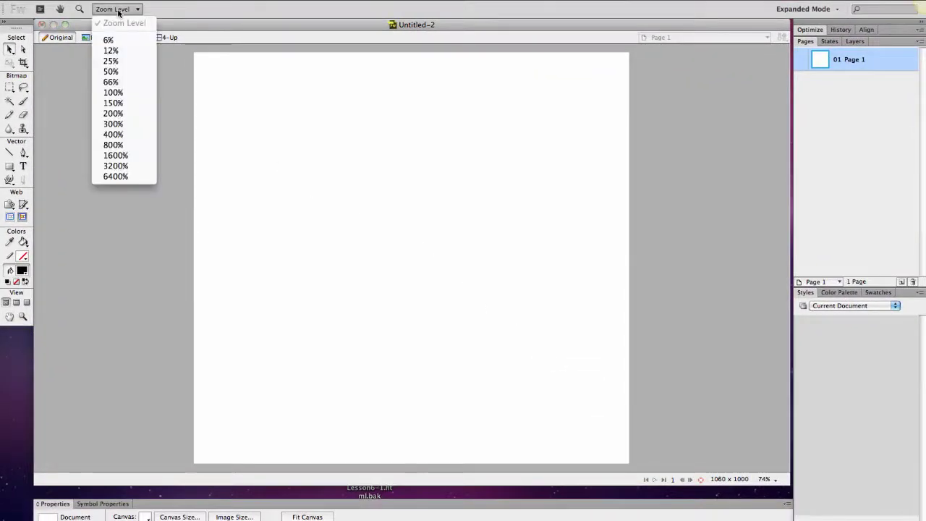
pyautogui.click(124, 84)
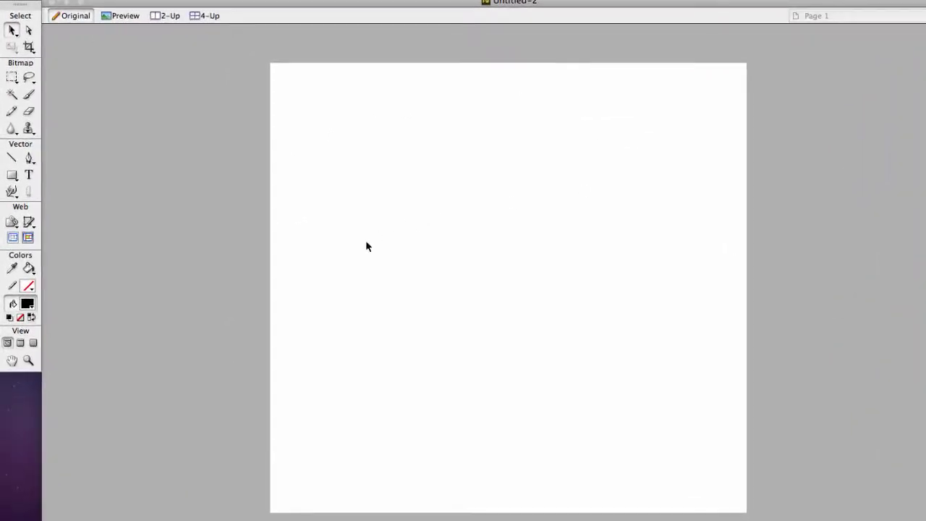
# Draw a black rectangle sized 1060 × 1000 at X 0, Y 0 to fill the canvas.
pyautogui.click(12, 175)
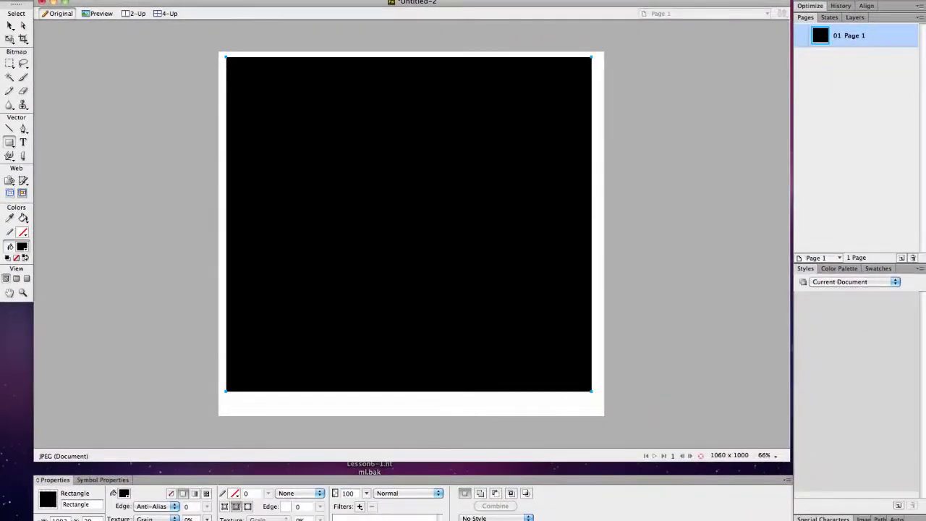
pyautogui.click(61, 519)
pyautogui.write('10')
pyautogui.press('Return')
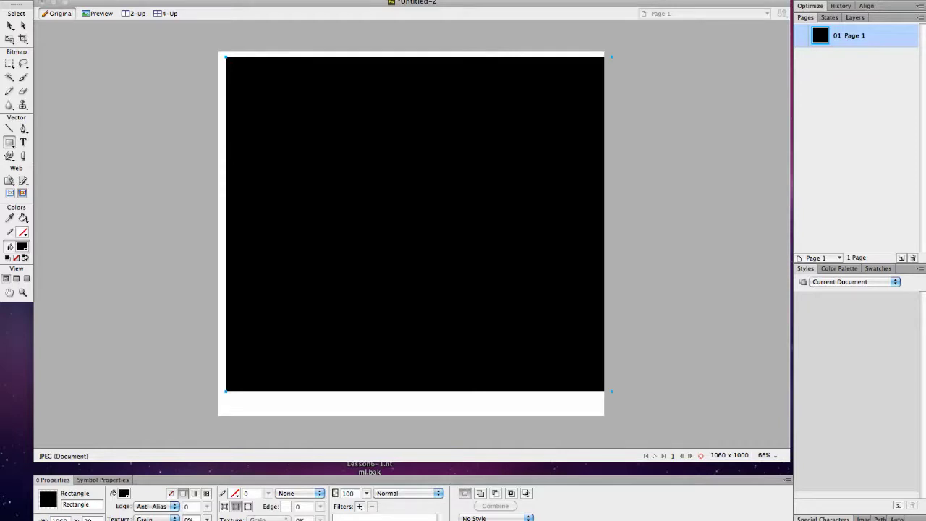
pyautogui.press('Tab')
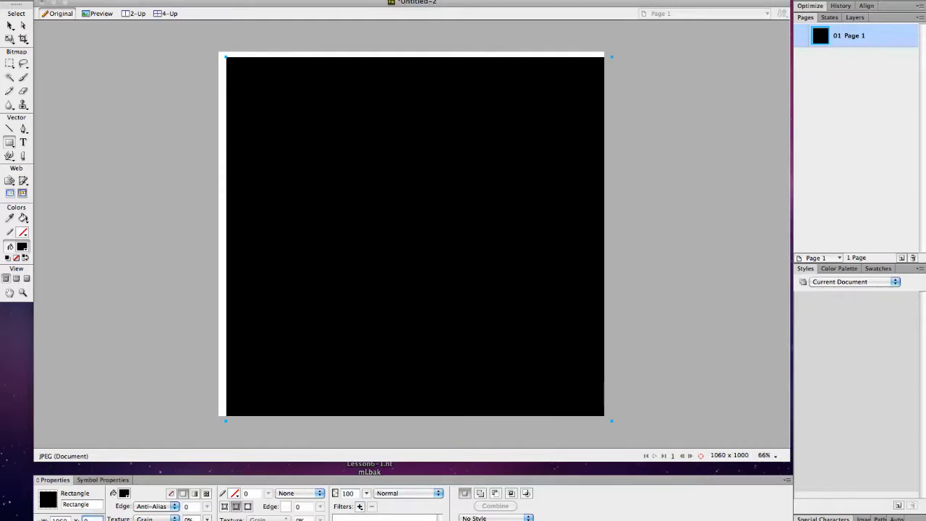
pyautogui.press('Tab')
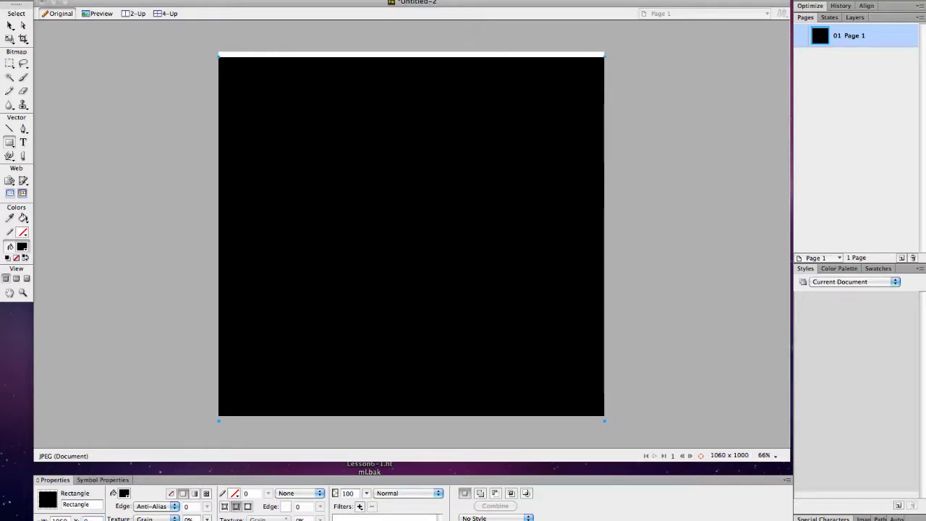
pyautogui.press('Tab')
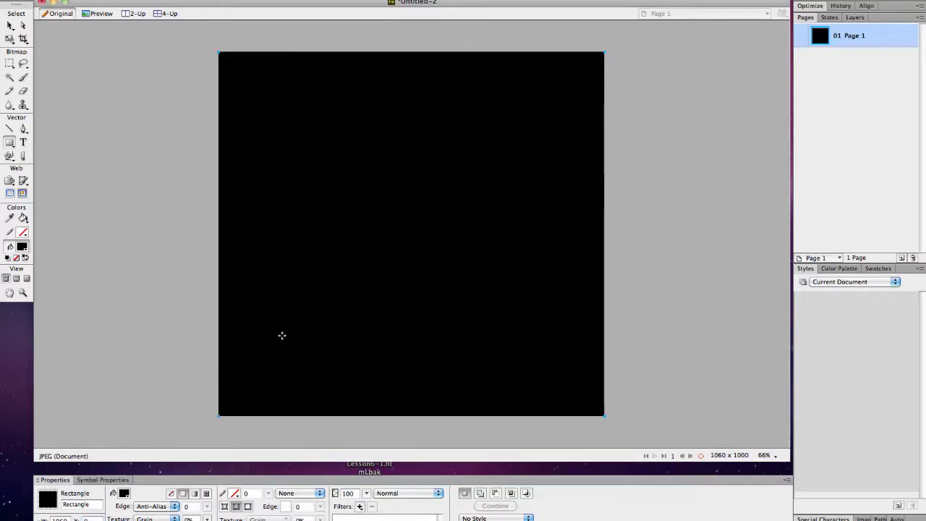
# Rename the rectangle object 'background' in the Layers panel and lock it.
pyautogui.click(855, 17)
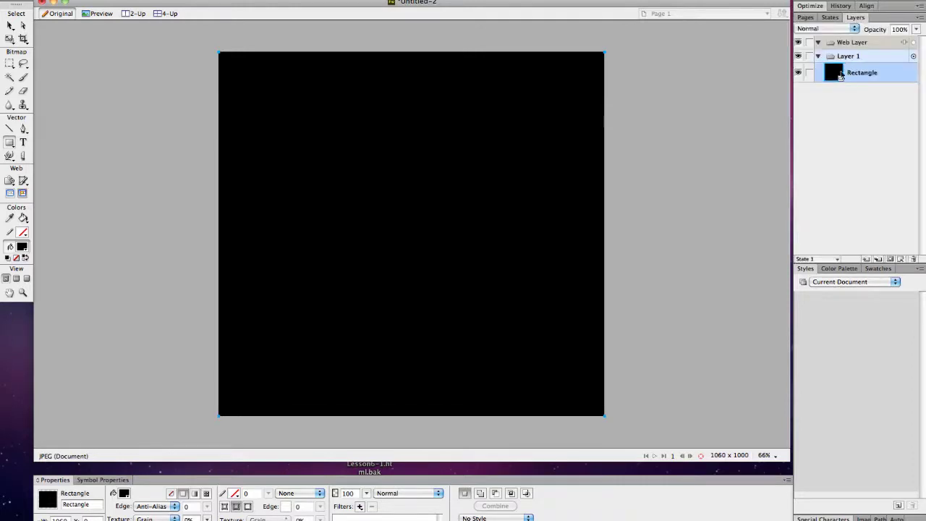
pyautogui.doubleClick(855, 74)
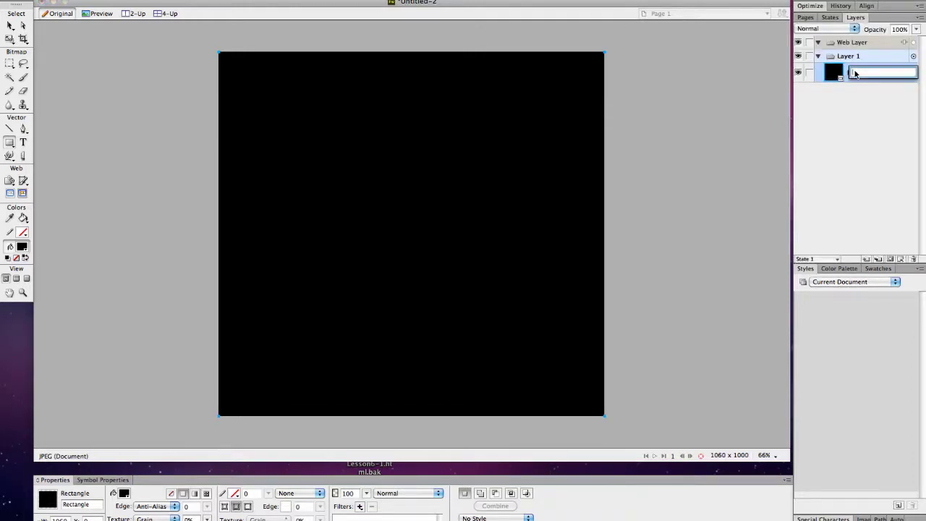
pyautogui.write('background')
pyautogui.press('Return')
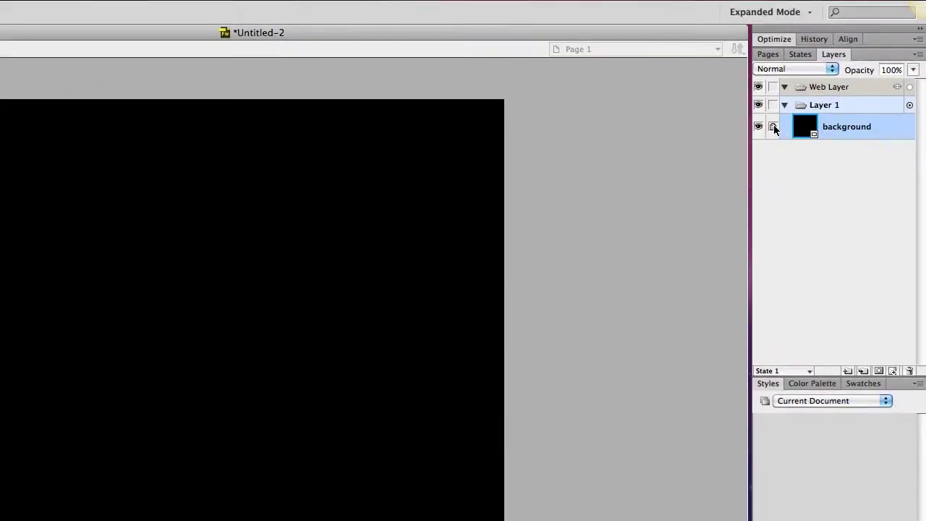
pyautogui.click(774, 127)
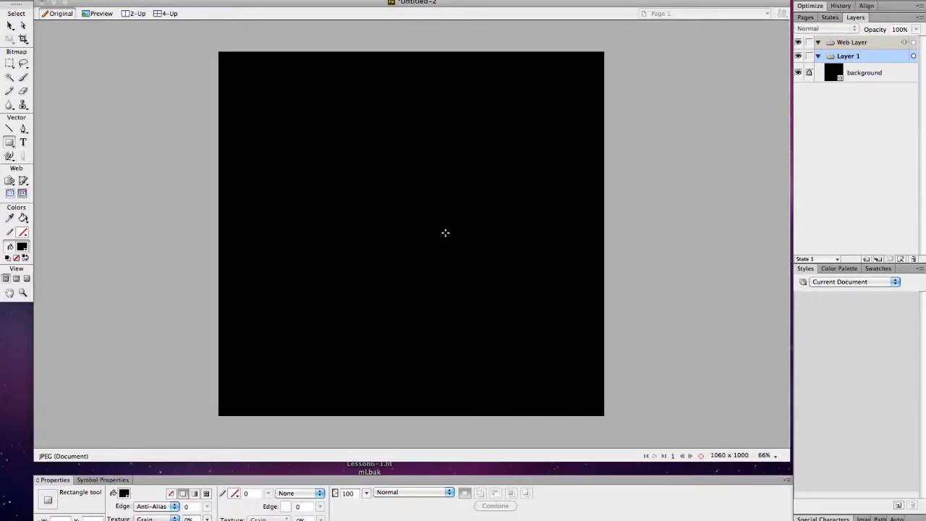
# Set the new rectangle's fill colour to white.
pyautogui.click(9, 142)
pyautogui.click(110, 143)
pyautogui.click(30, 320)
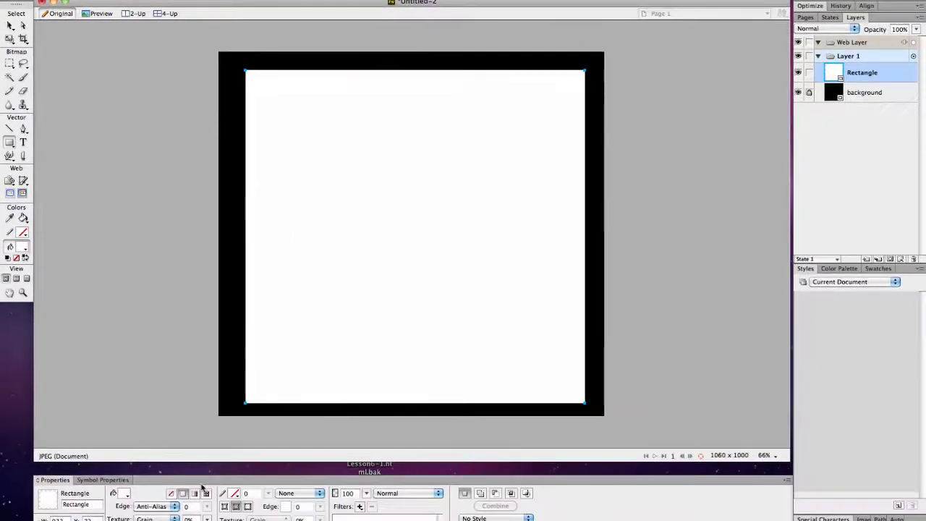
# Resize the white rectangle to width 960 with a taller height, and position it at X 50 near the top.
pyautogui.doubleClick(58, 520)
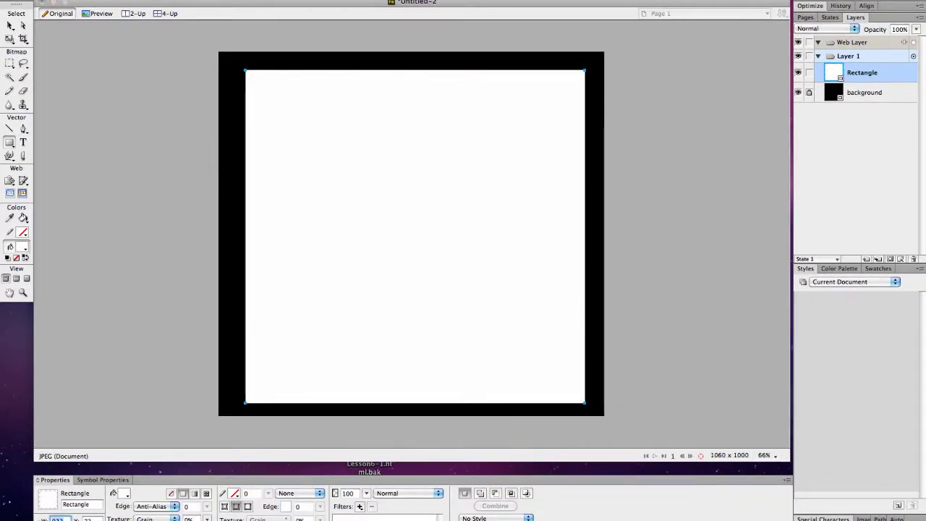
pyautogui.write('960')
pyautogui.press('Return')
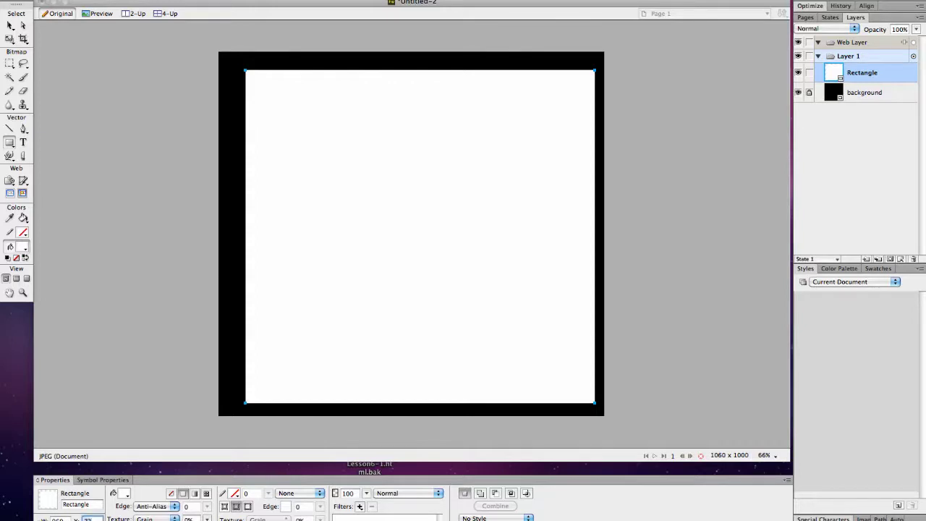
pyautogui.press('Return')
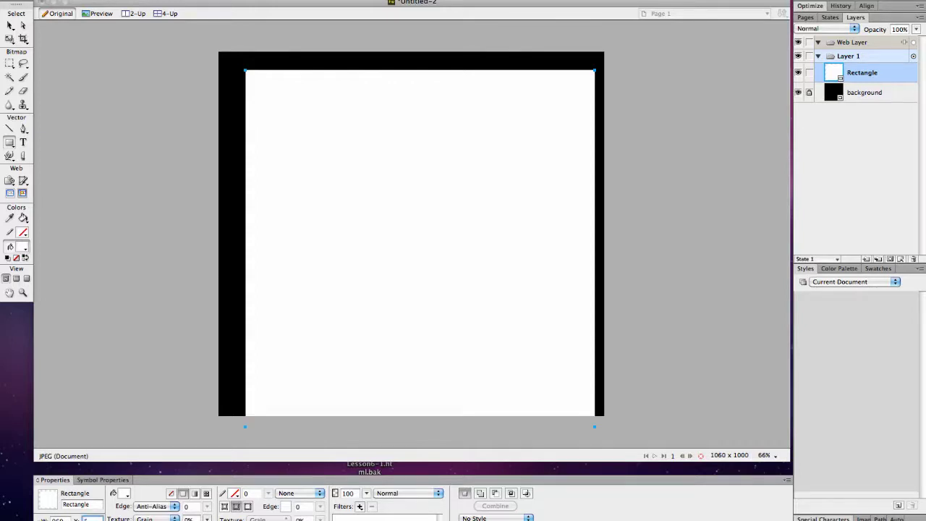
pyautogui.press('Return')
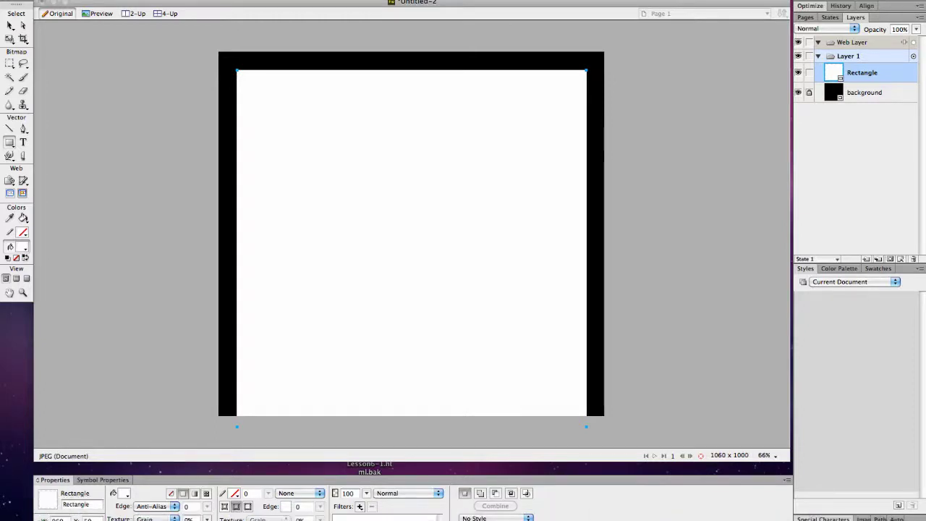
pyautogui.press('Return')
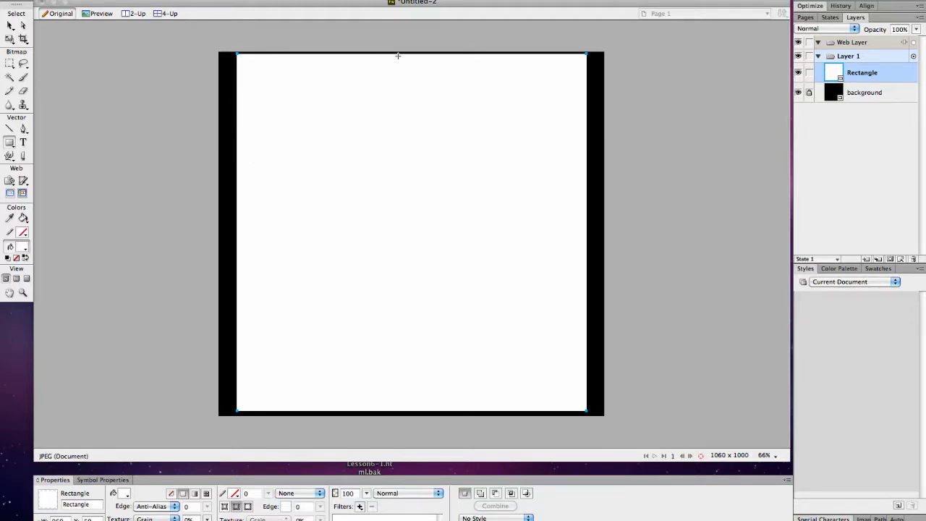
# Rename the white rectangle's object 'container' and lock it.
pyautogui.doubleClick(871, 74)
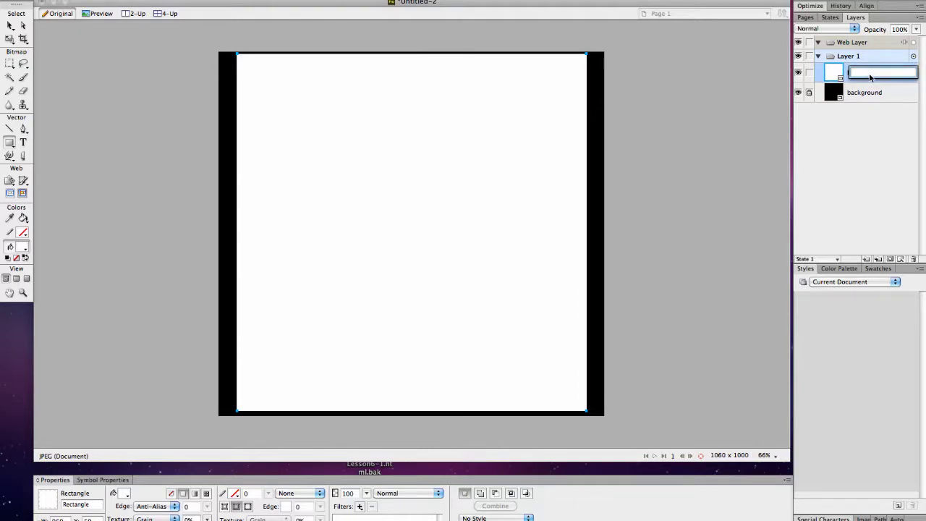
pyautogui.write('container')
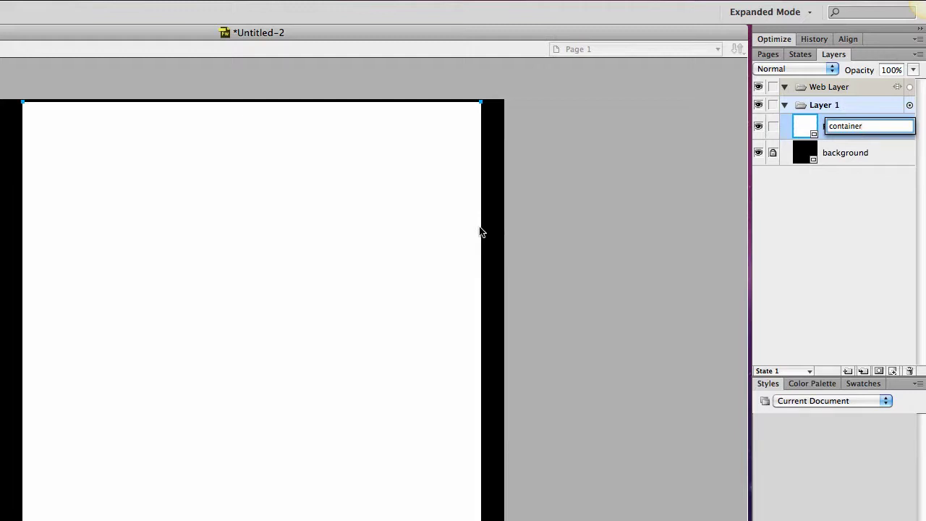
pyautogui.press('Return')
pyautogui.click(774, 127)
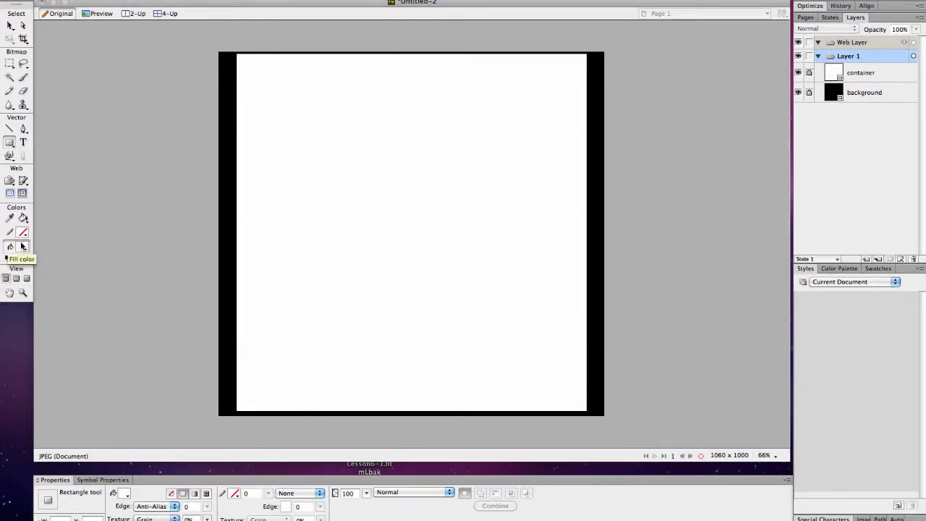
# Choose a light grey fill and draw a rectangle across the top of the container.
pyautogui.click(23, 247)
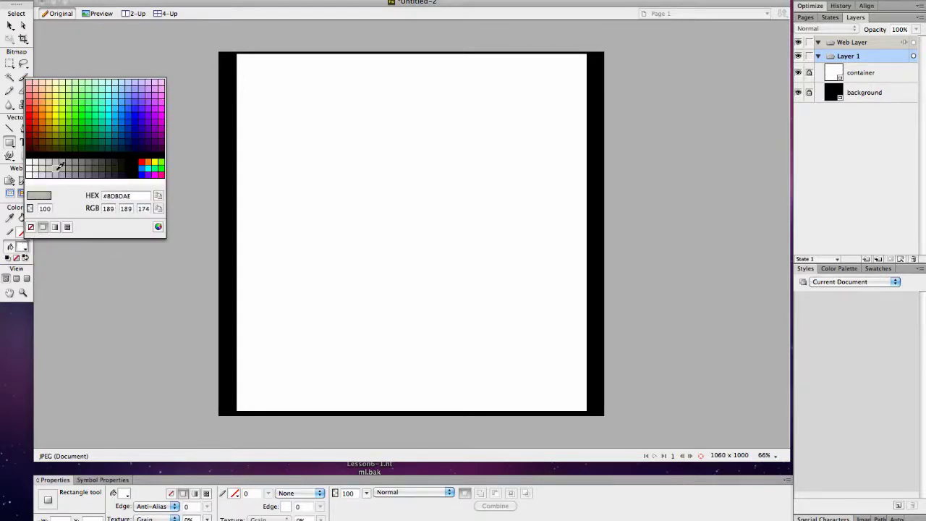
pyautogui.click(60, 167)
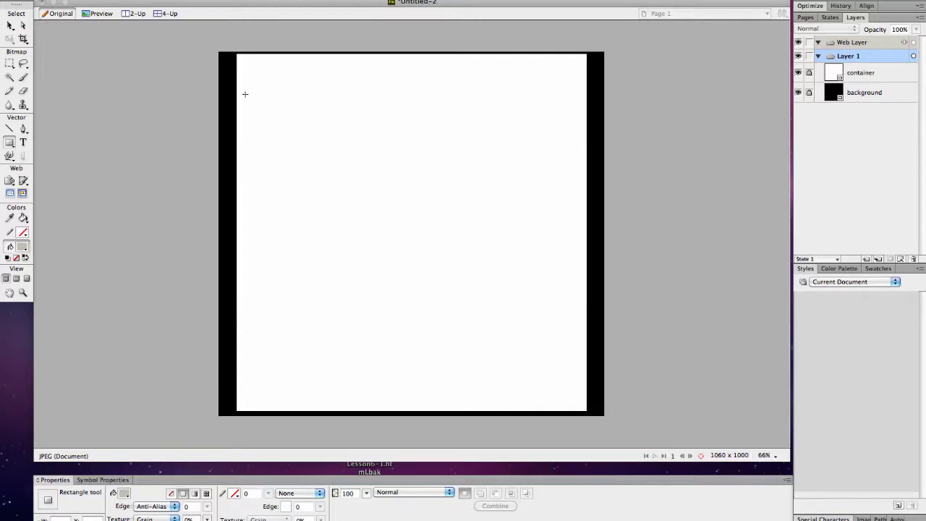
pyautogui.moveTo(238, 57); pyautogui.dragTo(585, 114)
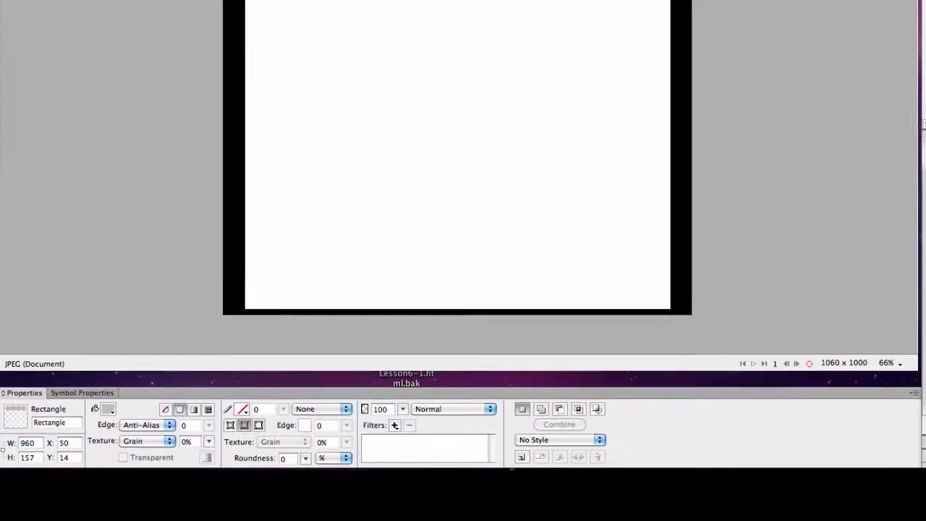
# Set the header rectangle to width 950 at X 55 and Y 10, then edit its height.
pyautogui.click(10, 444)
pyautogui.write('95')
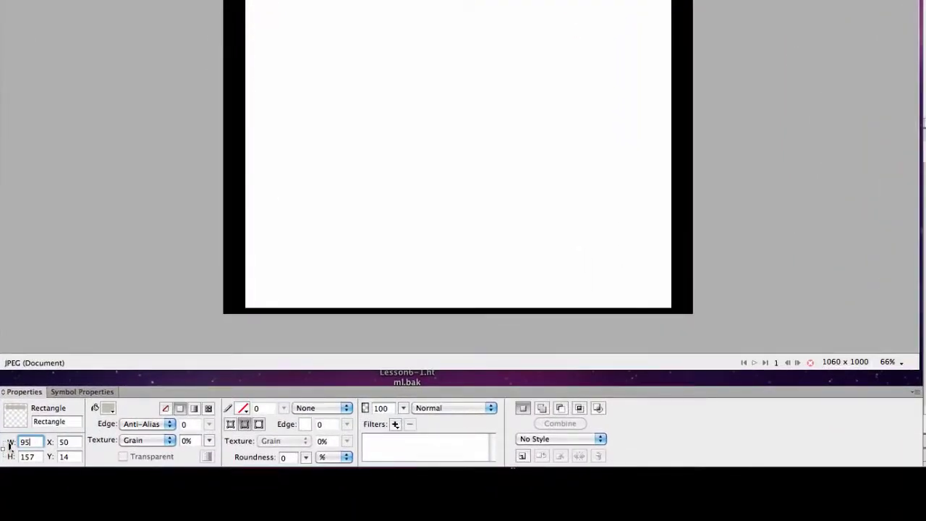
pyautogui.write('0')
pyautogui.press('Tab')
pyautogui.write('55')
pyautogui.press('Tab')
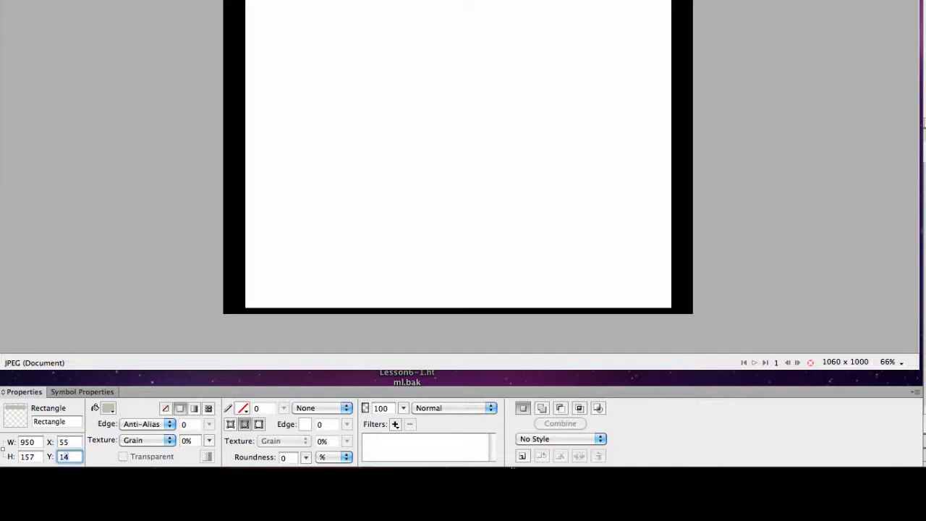
pyautogui.write('15')
pyautogui.click(29, 457)
pyautogui.write('1')
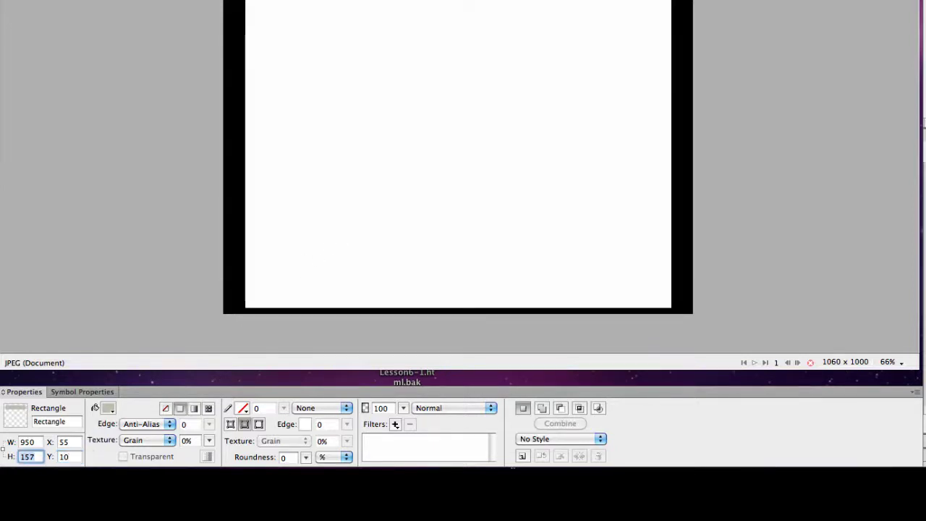
pyautogui.write('80')
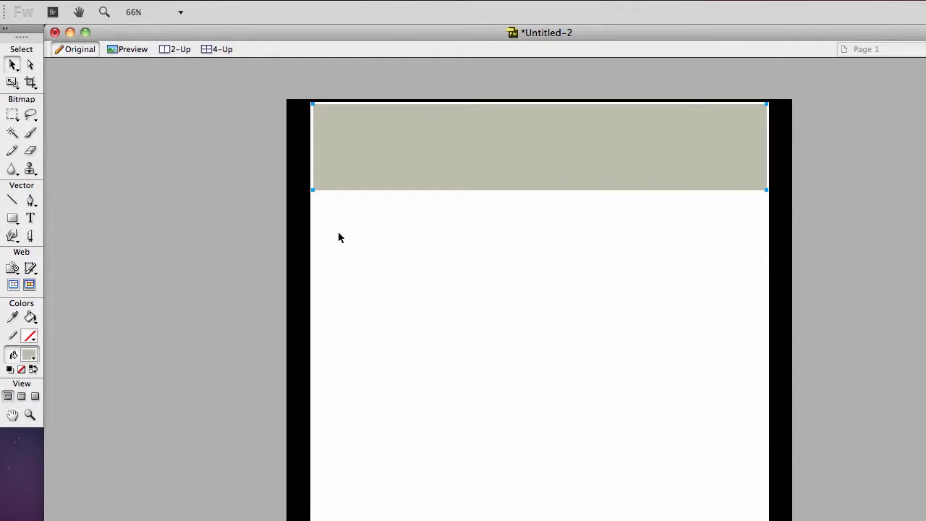
# Undo the header height change and sample the header's grey as the fill colour.
pyautogui.press('super+z')
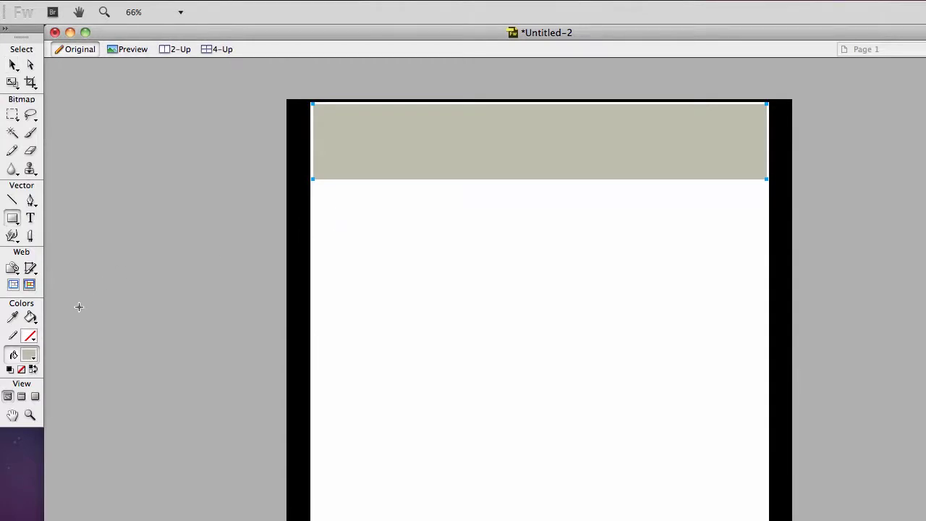
pyautogui.click(30, 354)
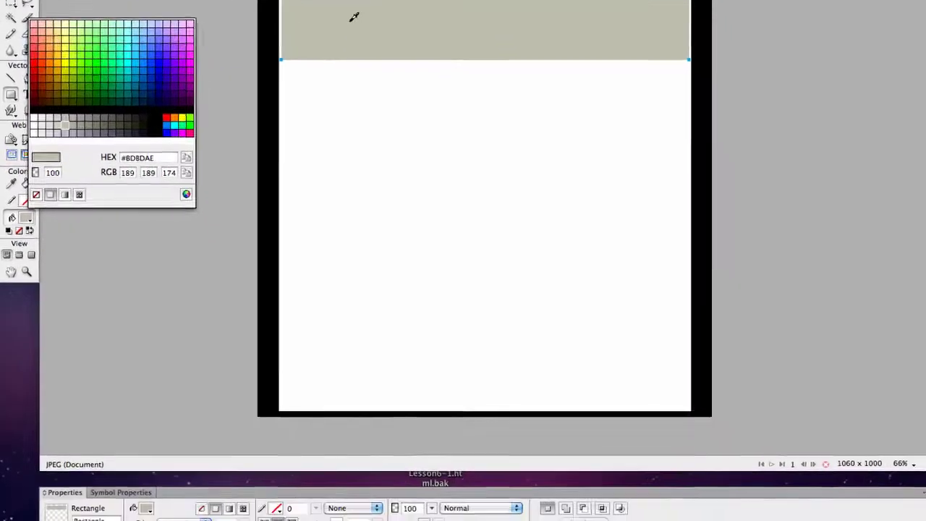
pyautogui.click(337, 155)
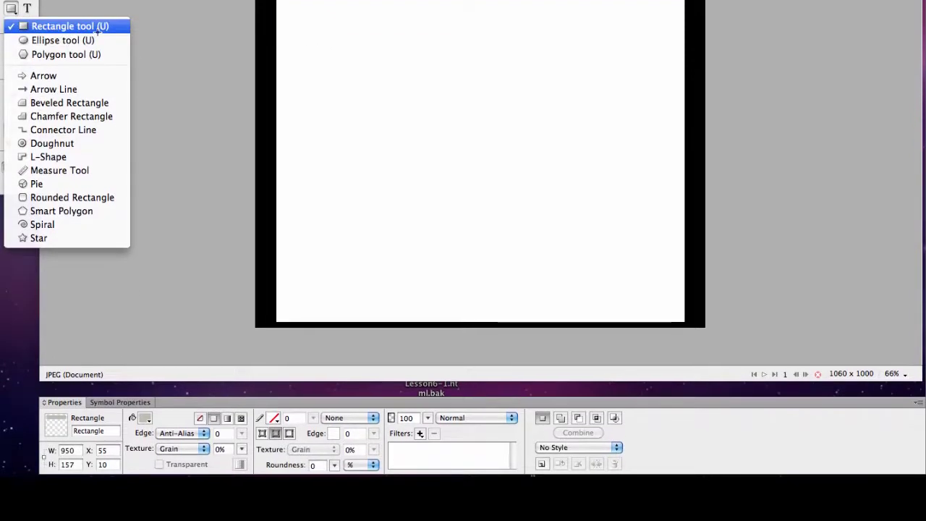
# Draw the left sidebar rectangle below the header, size it 200 × 450, and nudge it up.
pyautogui.click(65, 102)
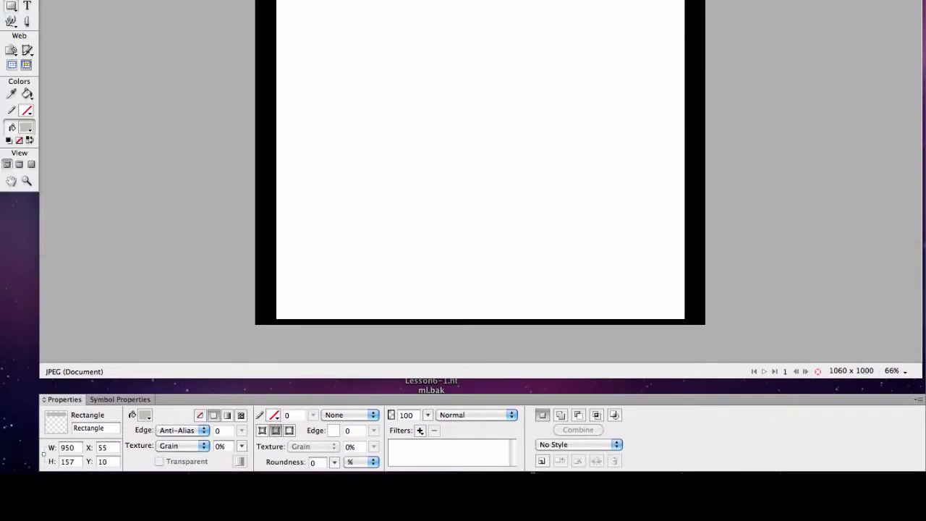
pyautogui.moveTo(278, 0); pyautogui.dragTo(354, 170)
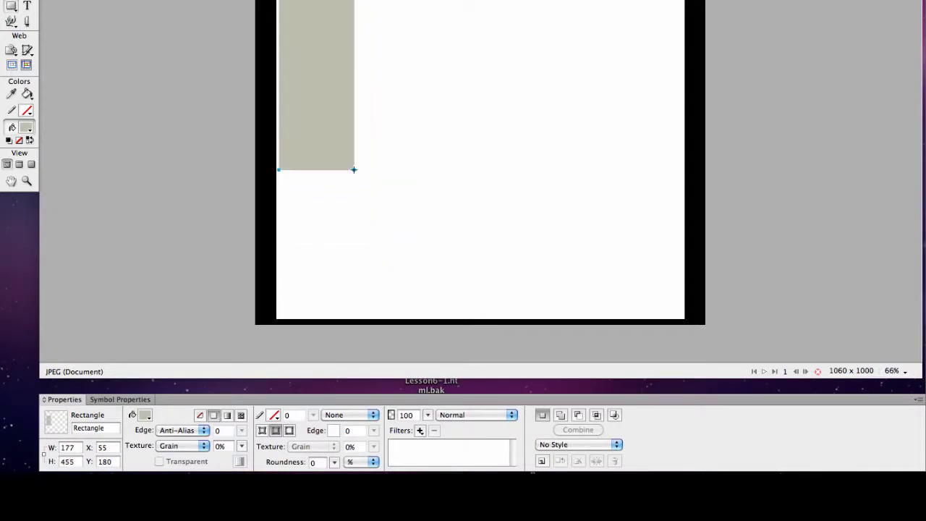
pyautogui.doubleClick(70, 447)
pyautogui.write('200')
pyautogui.press('Tab')
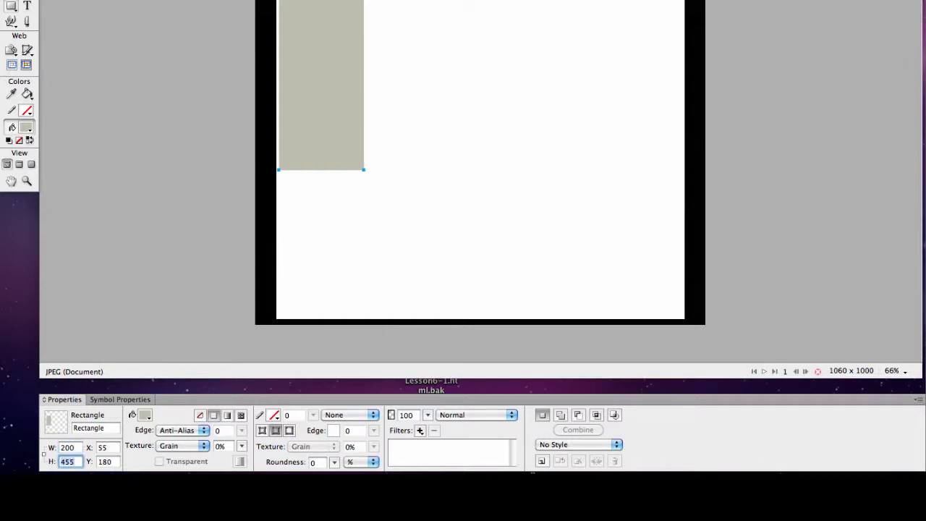
pyautogui.write('450')
pyautogui.press('Return')
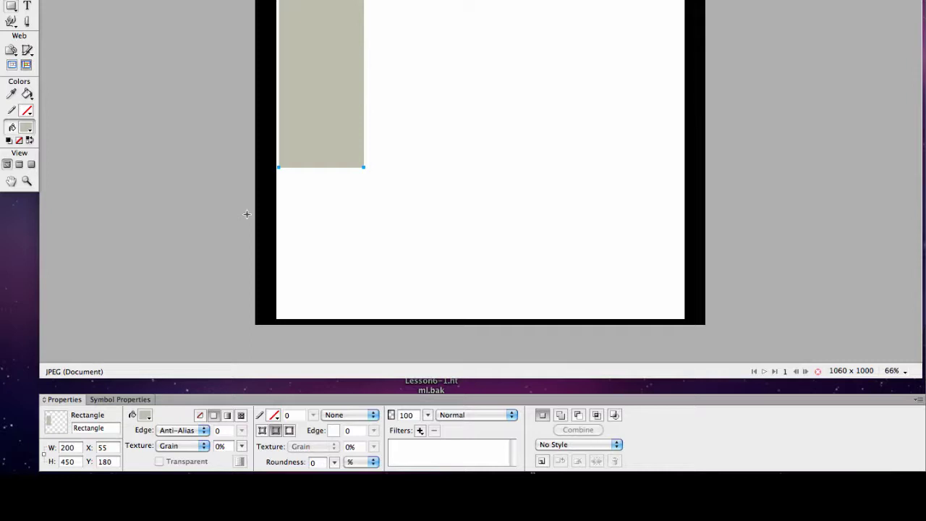
pyautogui.press('Up')
pyautogui.press('Up')
pyautogui.press('Up')
pyautogui.press('Up')
pyautogui.press('Up')
pyautogui.press('Up')
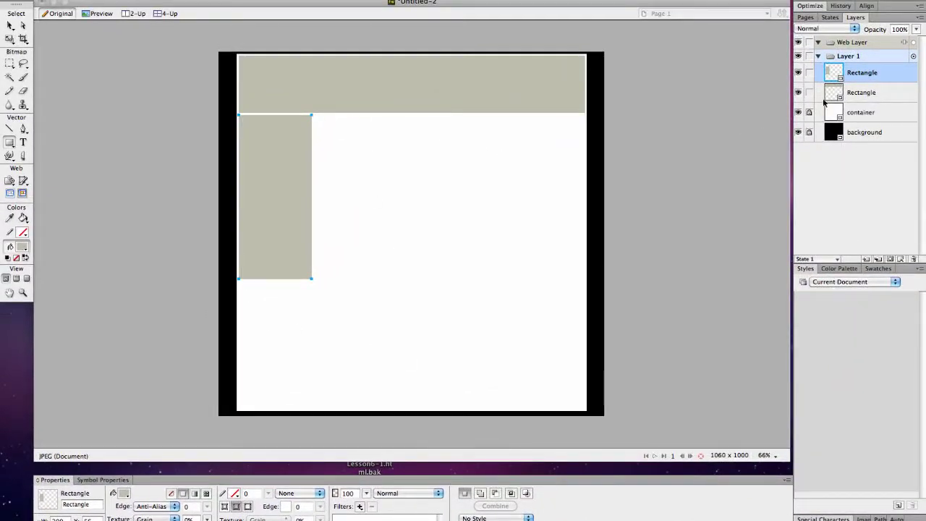
# Rename the top grey rectangle's layer 'Header' and the left rectangle's layer 'sidebar'.
pyautogui.doubleClick(856, 92)
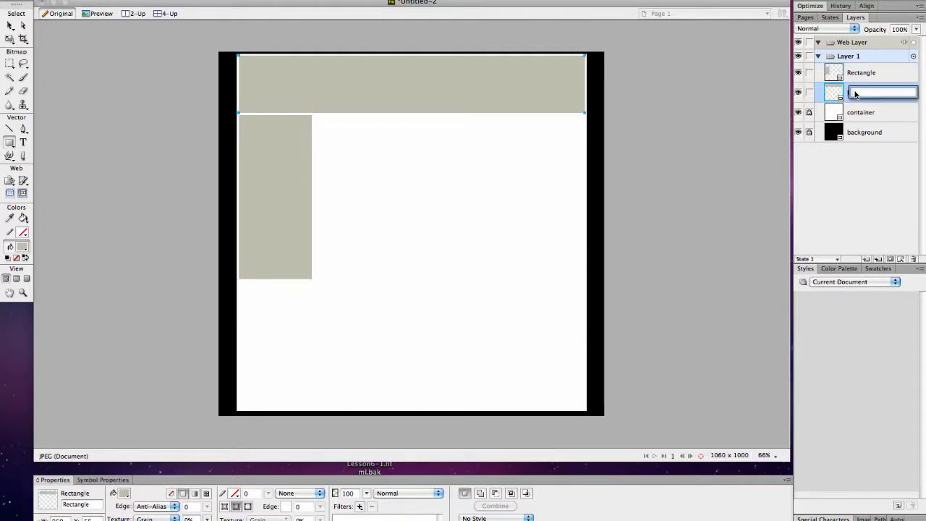
pyautogui.write('Header')
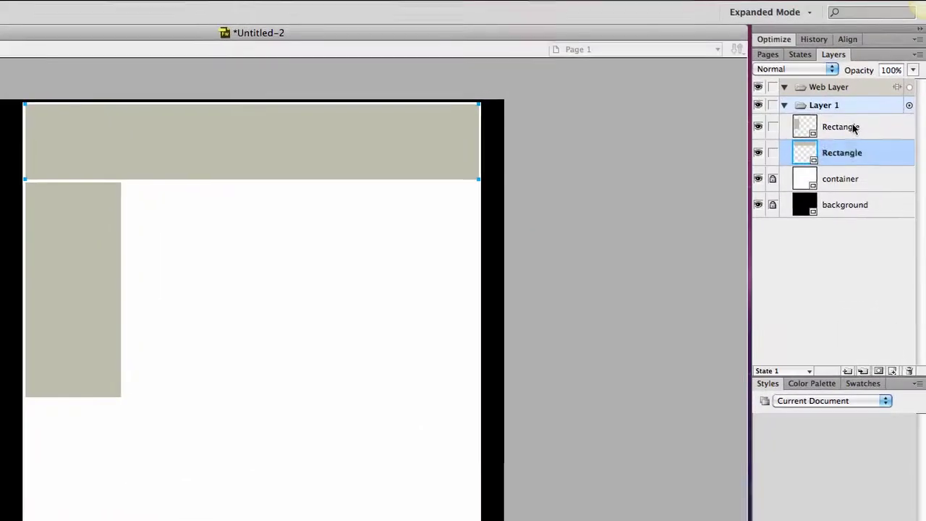
pyautogui.click(871, 73)
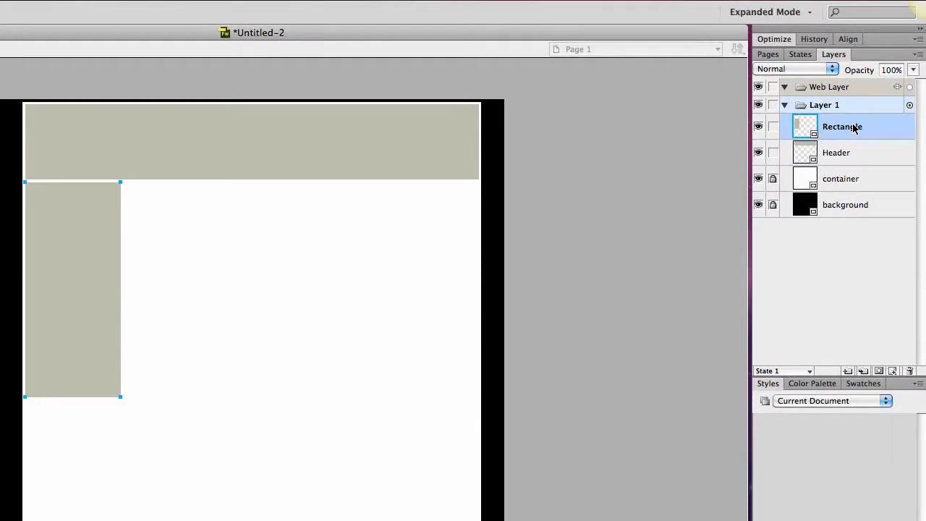
pyautogui.doubleClick(855, 127)
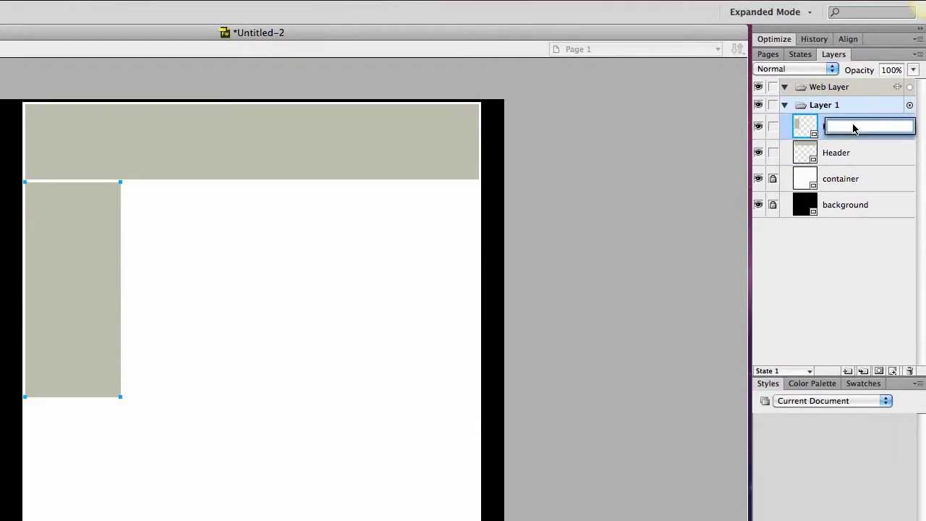
pyautogui.write('sidebar')
pyautogui.press('Return')
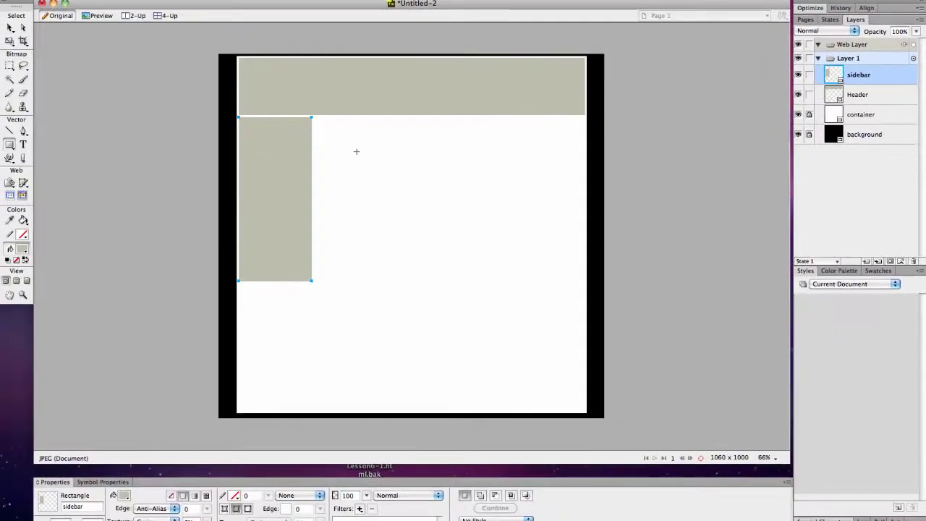
# Draw a grey rectangle right of the sidebar and set its width to 720 px.
pyautogui.moveTo(324, 129); pyautogui.dragTo(573, 376)
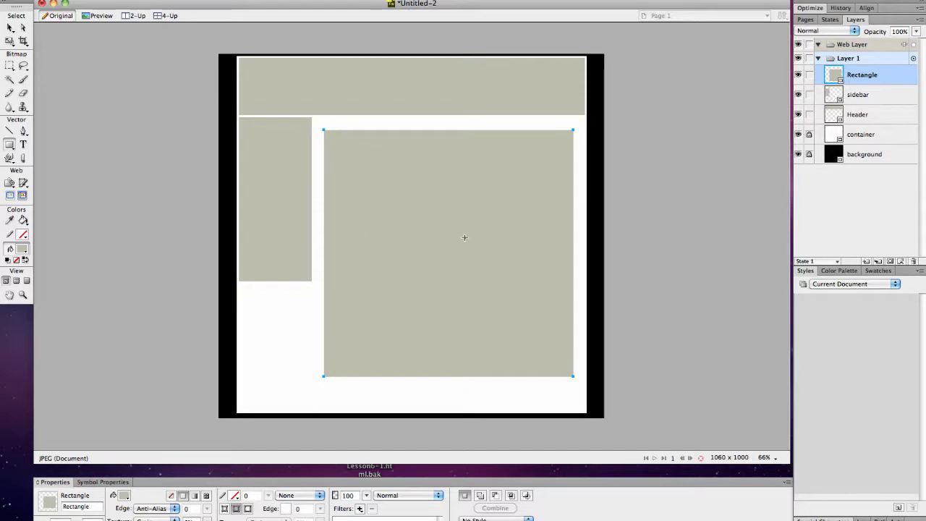
pyautogui.press('Up')
pyautogui.press('Up')
pyautogui.press('Up')
pyautogui.press('Up')
pyautogui.press('Up')
pyautogui.press('Up')
pyautogui.press('Up')
pyautogui.press('Up')
pyautogui.press('Up')
pyautogui.press('Up')
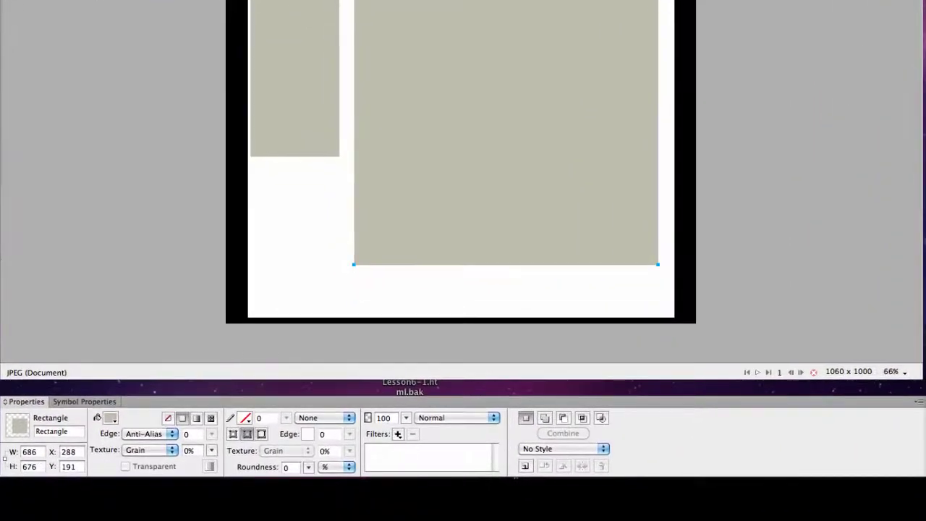
pyautogui.moveTo(46, 479); pyautogui.dragTo(21, 478)
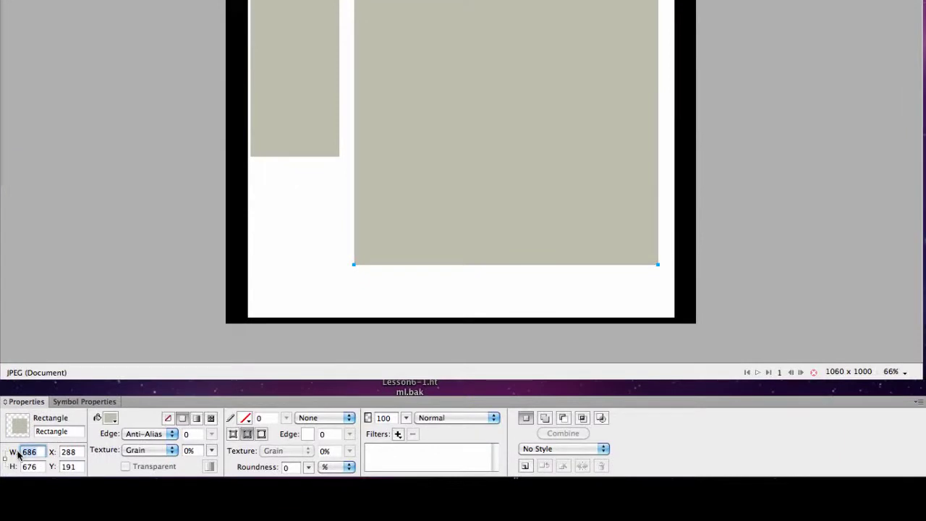
pyautogui.write('720')
pyautogui.press('Return')
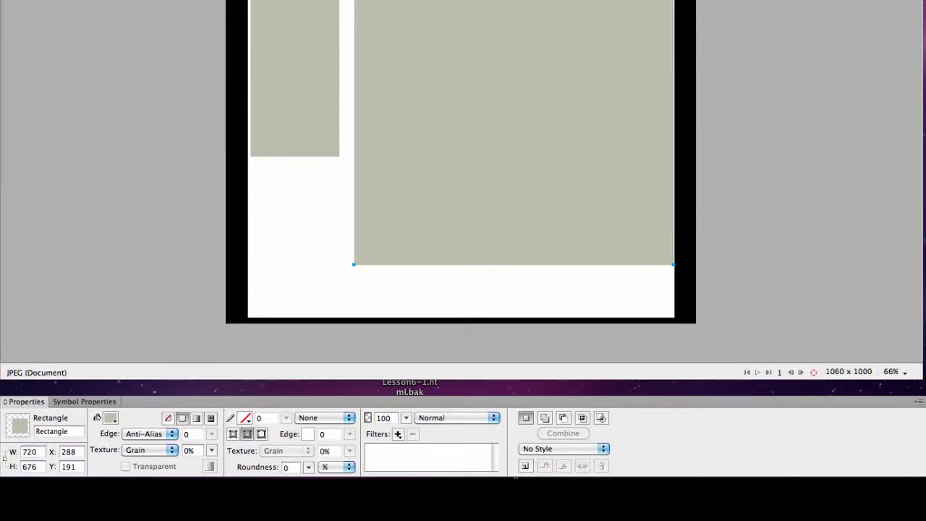
pyautogui.press('Left')
pyautogui.press('Left')
pyautogui.press('Left')
pyautogui.press('Left')
pyautogui.press('Left')
pyautogui.press('Left')
pyautogui.press('Left')
pyautogui.press('Left')
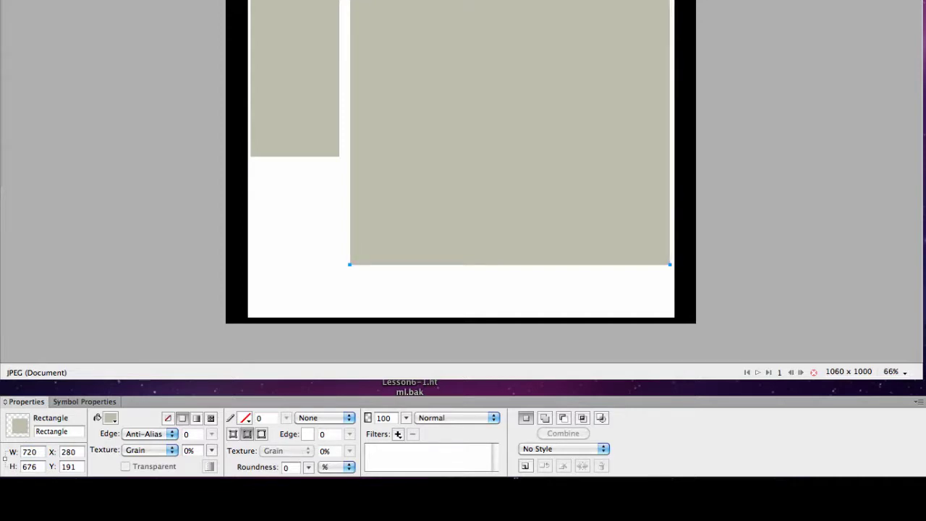
# Change the block's width to 730 px and nudge it up under the header.
pyautogui.click(32, 451)
pyautogui.click(36, 452)
pyautogui.press('BackSpace')
pyautogui.press('BackSpace')
pyautogui.press('BackSpace')
pyautogui.write('600')
pyautogui.press('BackSpace')
pyautogui.press('BackSpace')
pyautogui.press('BackSpace')
pyautogui.press('BackSpace')
pyautogui.write('730')
pyautogui.press('Return')
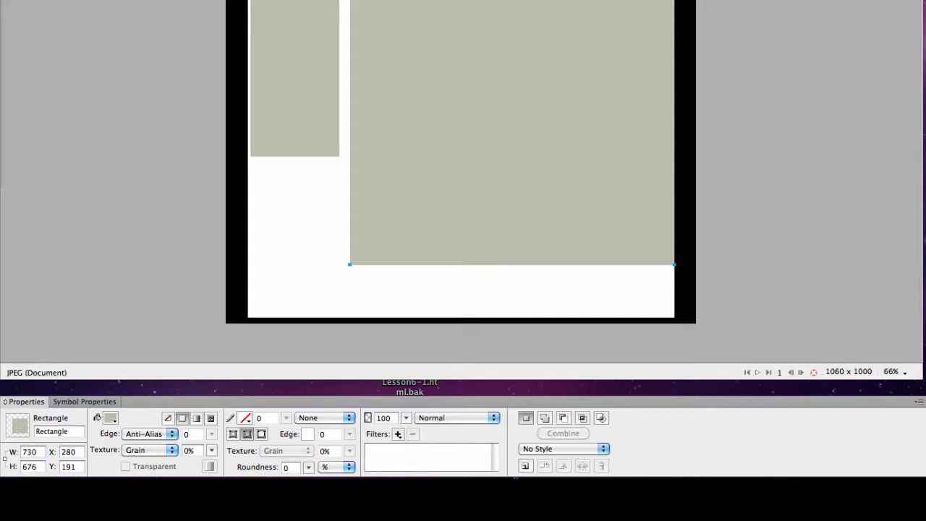
pyautogui.press('Left')
pyautogui.press('Left')
pyautogui.press('Left')
pyautogui.press('Left')
pyautogui.press('Left')
pyautogui.press('Left')
pyautogui.press('Left')
pyautogui.press('Left')
pyautogui.press('Left')
pyautogui.press('Left')
pyautogui.press('Left')
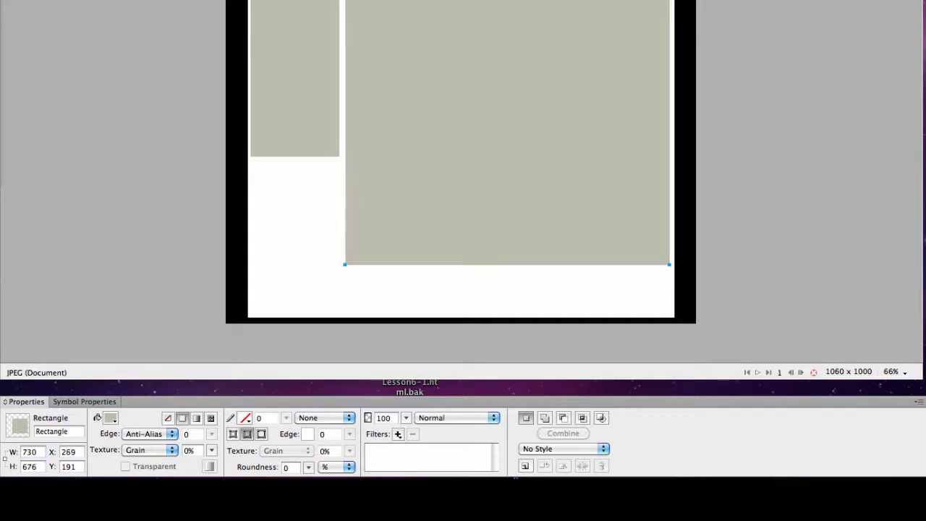
pyautogui.press('Up')
pyautogui.press('Up')
pyautogui.press('Up')
pyautogui.press('Up')
pyautogui.press('Up')
pyautogui.press('Up')
pyautogui.press('Up')
pyautogui.press('Up')
pyautogui.press('Up')
pyautogui.press('Up')
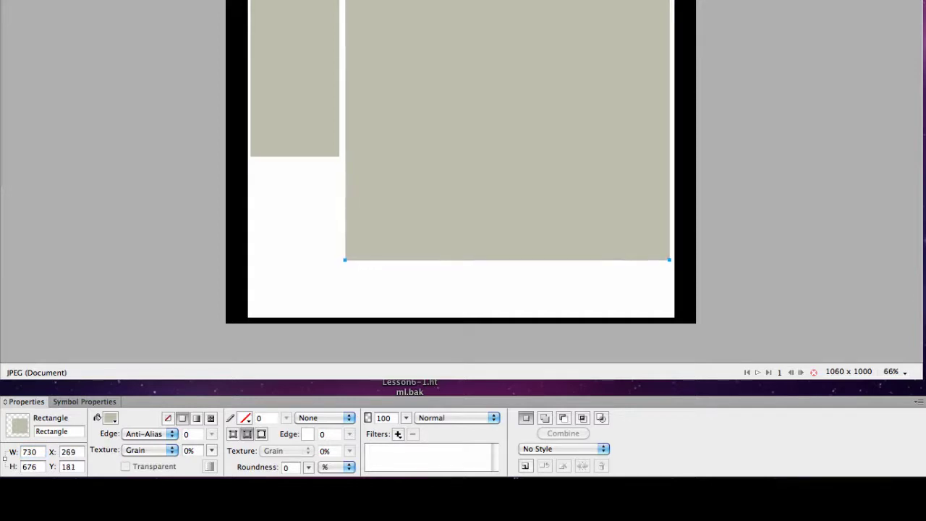
pyautogui.press('Up')
pyautogui.press('Up')
pyautogui.press('Up')
pyautogui.press('Up')
pyautogui.press('Up')
pyautogui.press('Up')
pyautogui.press('Up')
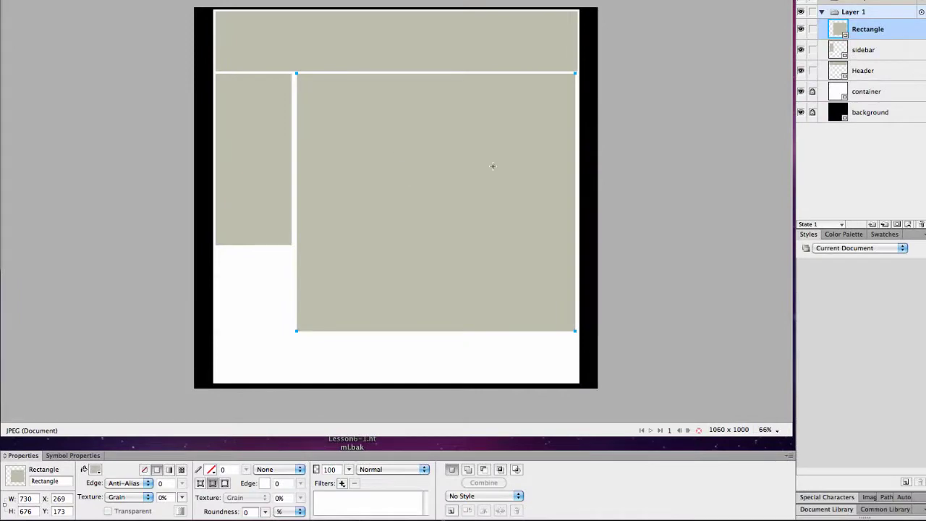
# Name the new rectangle's layer 'main content'.
pyautogui.doubleClick(879, 31)
pyautogui.write('main content')
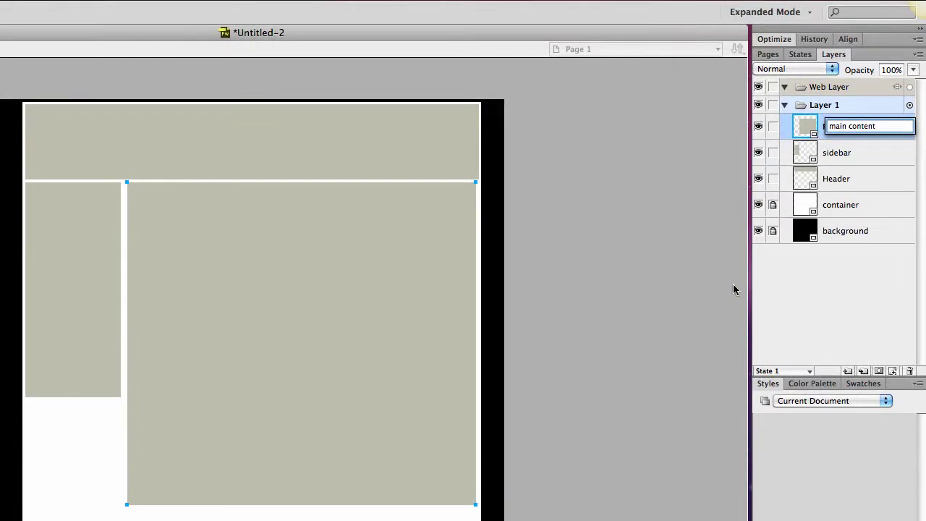
pyautogui.press('Return')
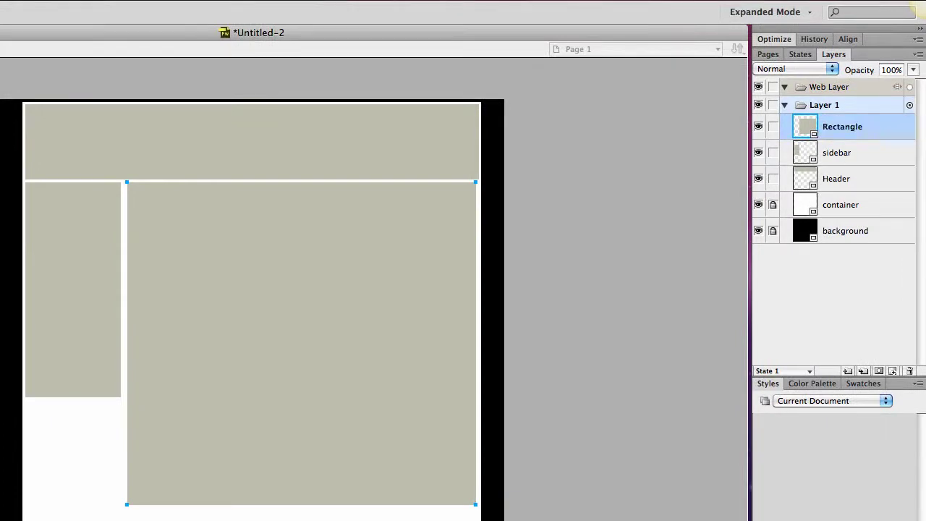
# Draw a rectangle along the canvas bottom and size it 950 × 115 px.
pyautogui.moveTo(31, 515); pyautogui.dragTo(446, 520)
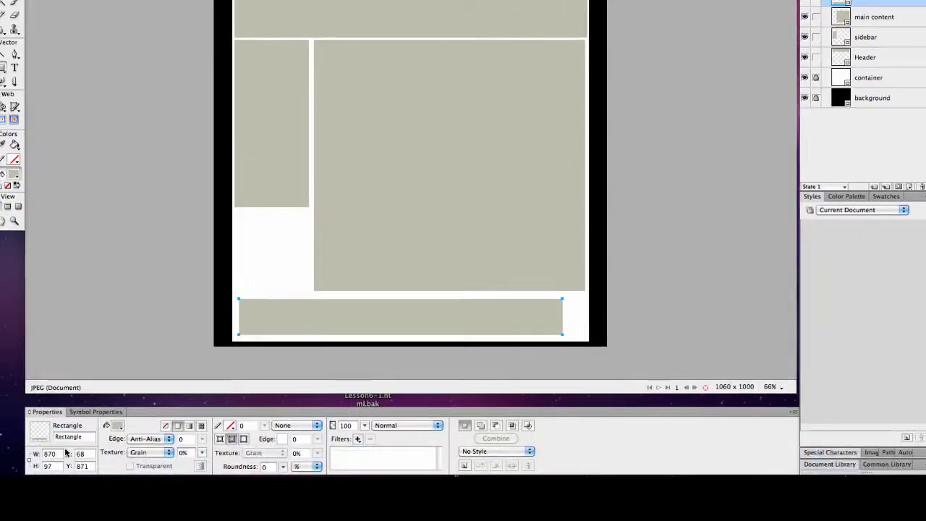
pyautogui.doubleClick(50, 453)
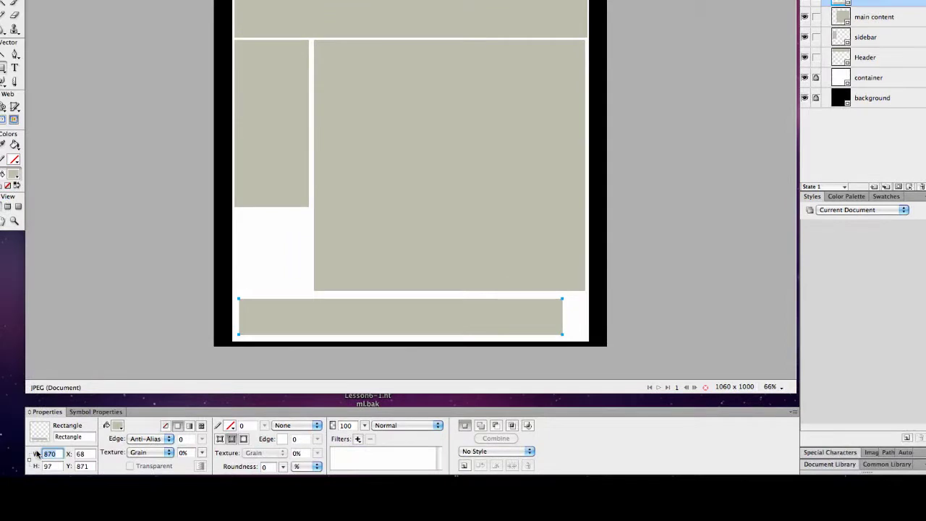
pyautogui.write('950')
pyautogui.press('Tab')
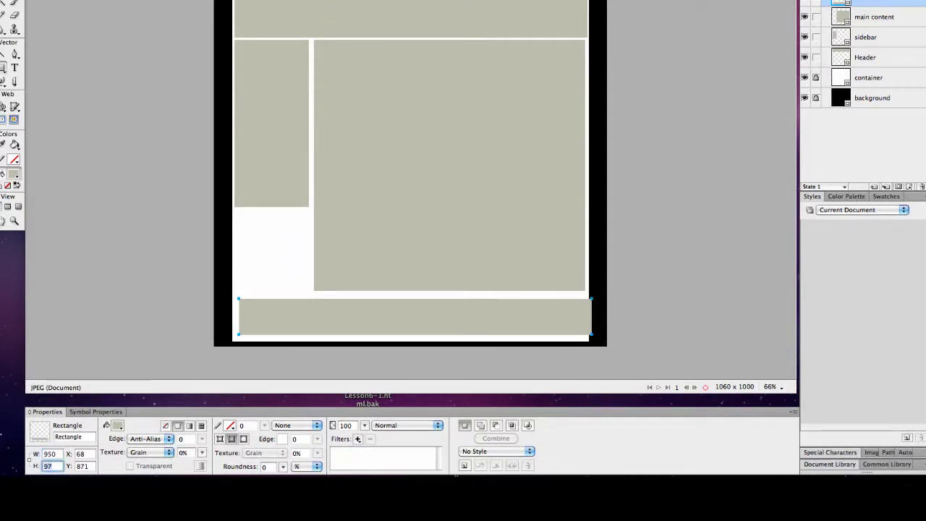
pyautogui.write('115')
pyautogui.press('Return')
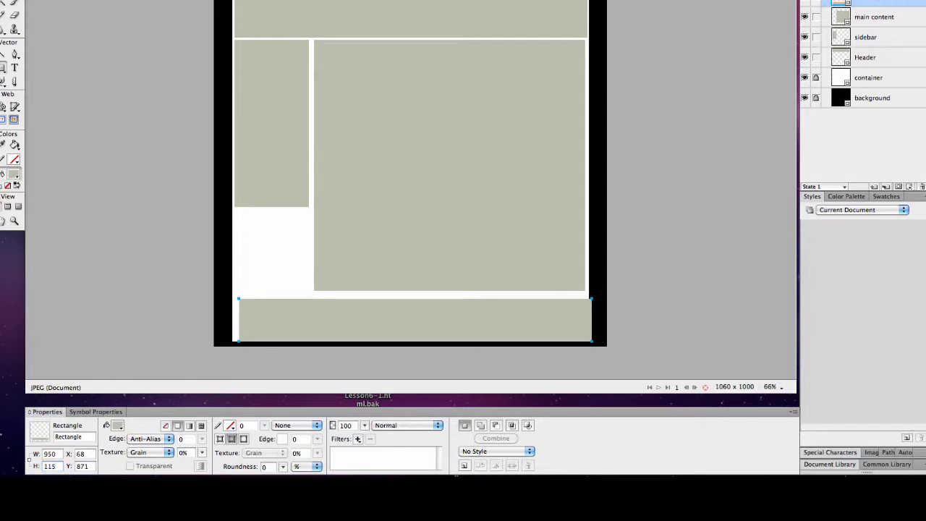
# Nudge the footer block to X 54, Y 861 under the content blocks.
pyautogui.press('Up')
pyautogui.press('Up')
pyautogui.press('Up')
pyautogui.press('Up')
pyautogui.press('Up')
pyautogui.press('Up')
pyautogui.press('Left')
pyautogui.press('Left')
pyautogui.press('Left')
pyautogui.press('Left')
pyautogui.press('Left')
pyautogui.press('Left')
pyautogui.press('Left')
pyautogui.press('Left')
pyautogui.press('Left')
pyautogui.press('Left')
pyautogui.press('Left')
pyautogui.press('Left')
pyautogui.press('Left')
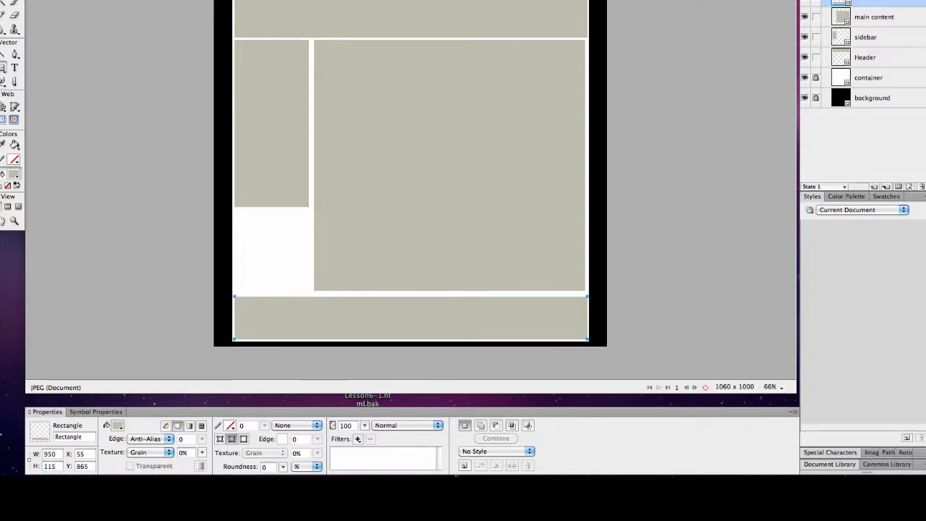
pyautogui.press('Left')
pyautogui.press('Left')
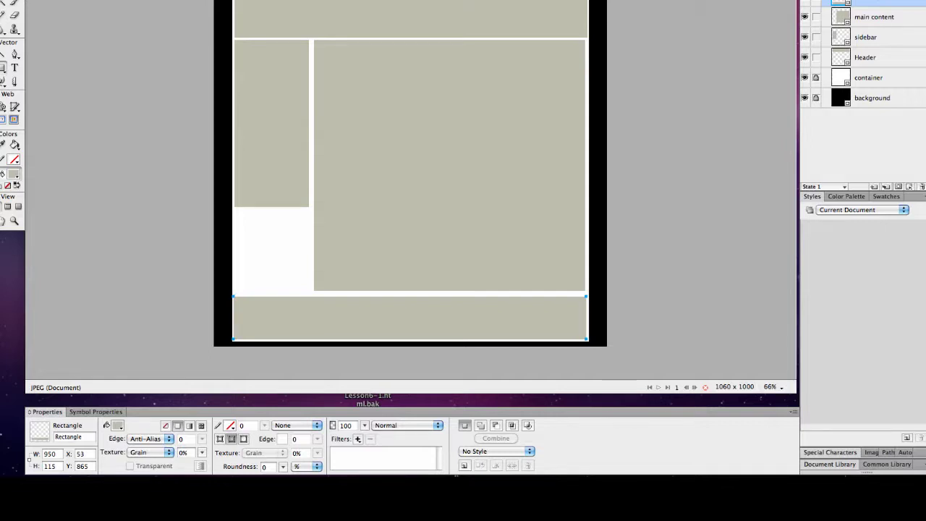
pyautogui.press('Right')
pyautogui.press('Up')
pyautogui.press('Up')
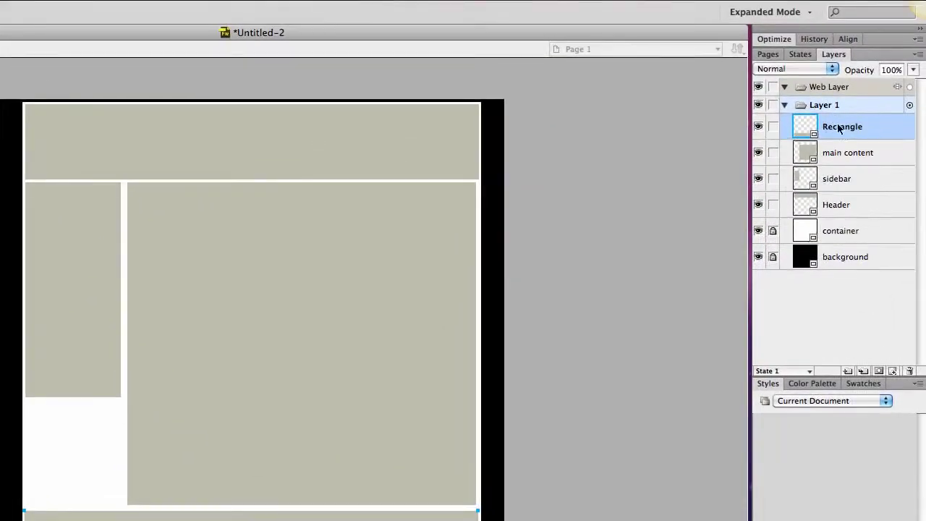
# Rename the bottom rectangle's layer to 'Footer'.
pyautogui.doubleClick(841, 127)
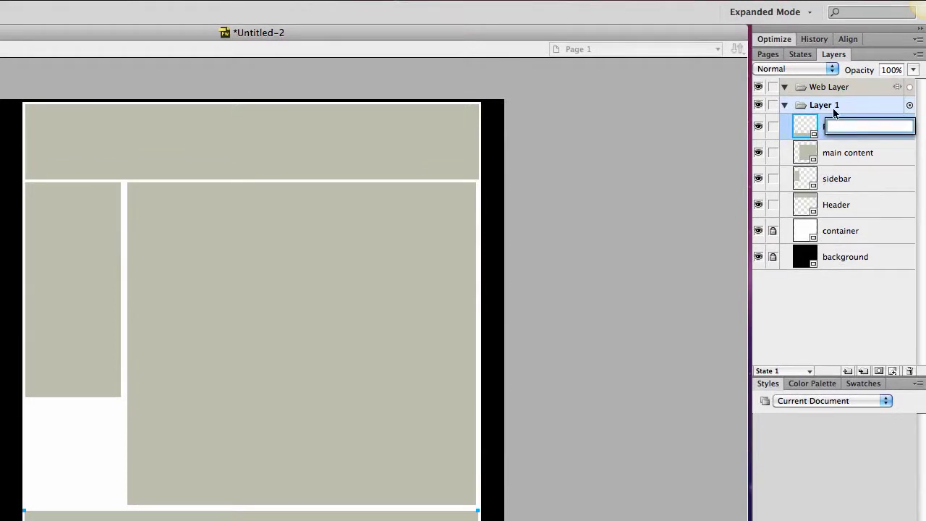
pyautogui.write('Footer')
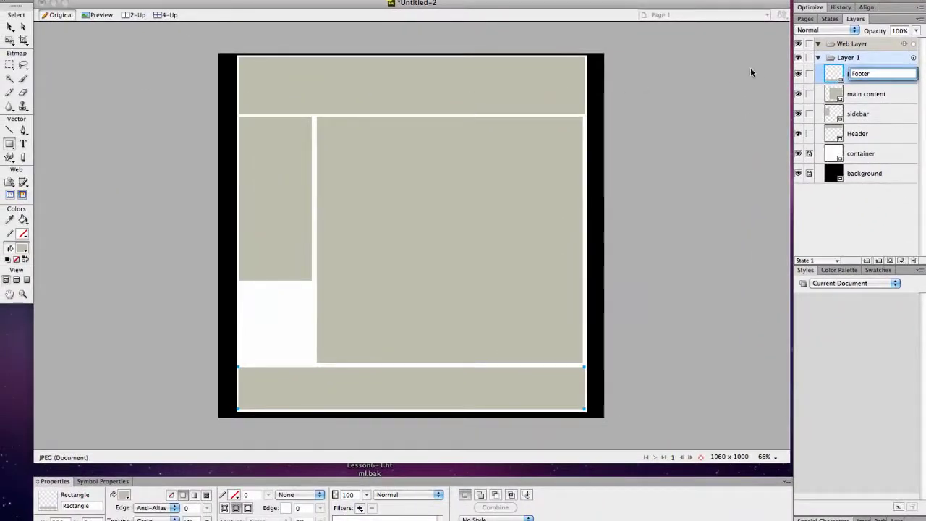
pyautogui.press('Return')
# Lock the Footer, main content, sidebar and Header layers.
pyautogui.click(809, 74)
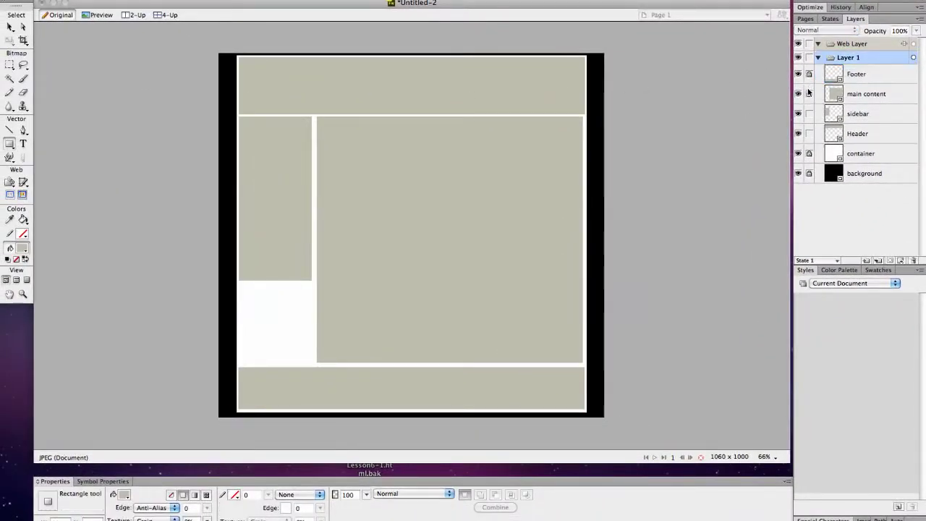
pyautogui.click(809, 94)
pyautogui.click(809, 113)
pyautogui.click(809, 133)
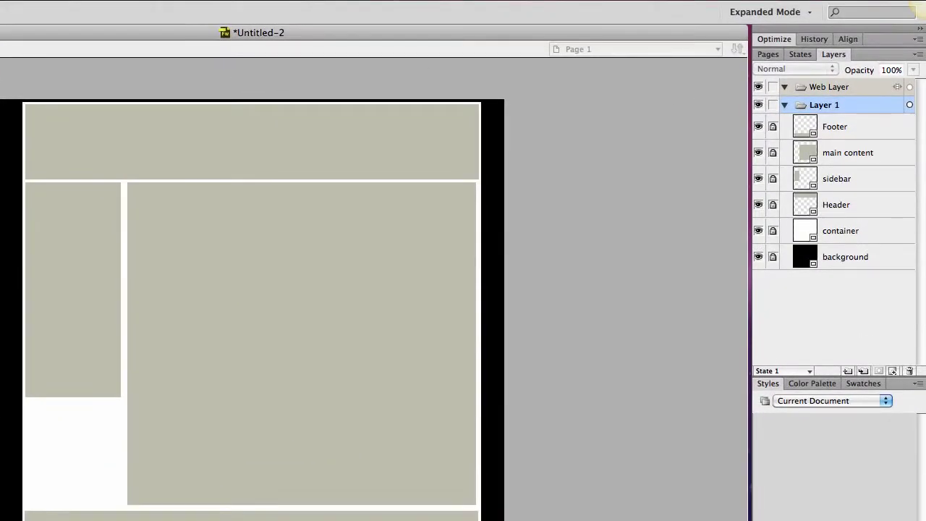
# Save the document as wireframe1.png in Fireworks PNG format.
pyautogui.press('super+s')
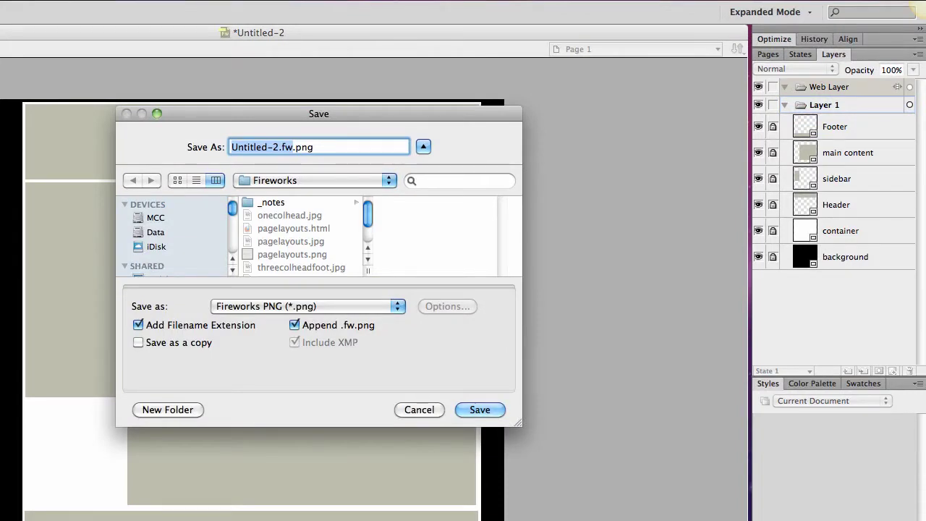
pyautogui.write('wireframe1')
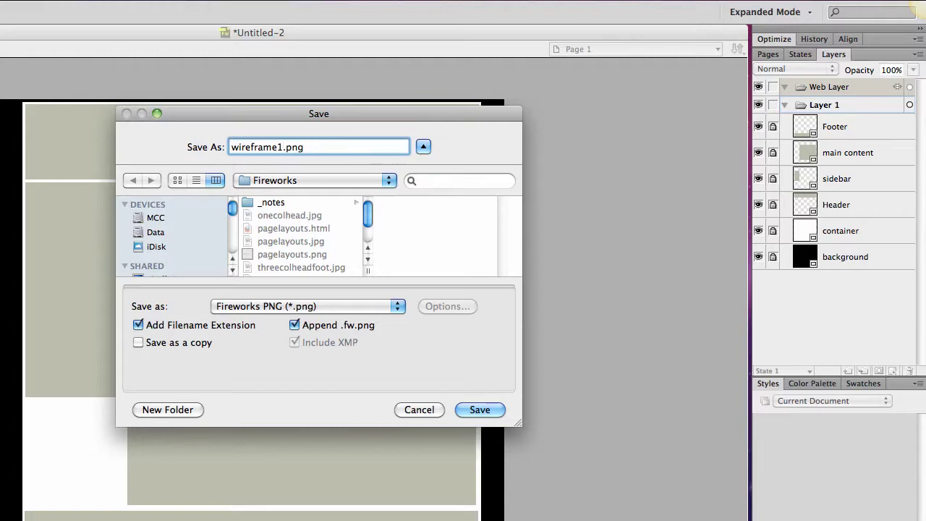
pyautogui.click(480, 410)
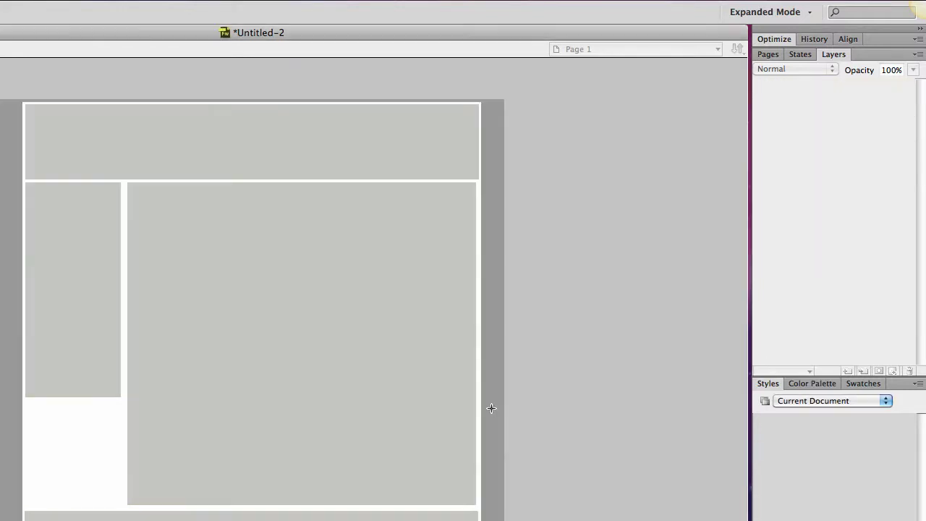